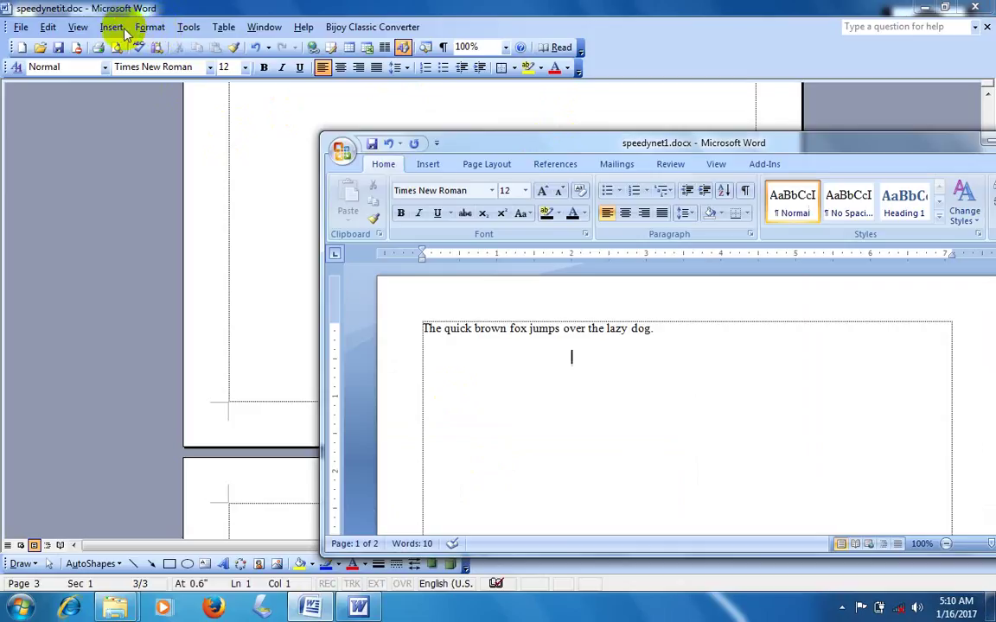
# Look over the available characters in the Symbol dialog and close it without inserting any
pyautogui.click(111, 27)
pyautogui.click(111, 27)
pyautogui.moveTo(143, 32)
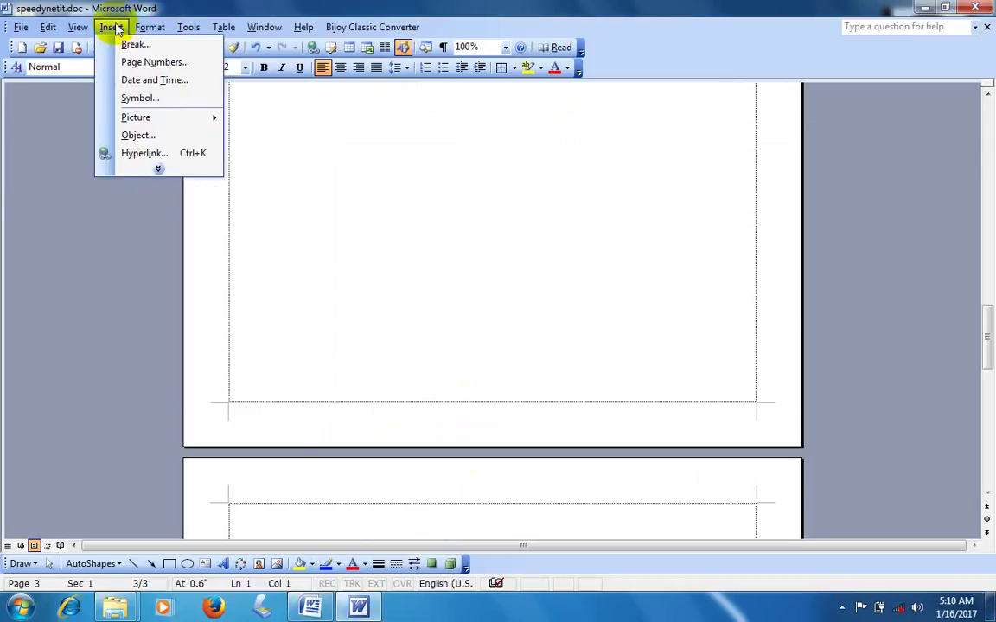
pyautogui.click(159, 169)
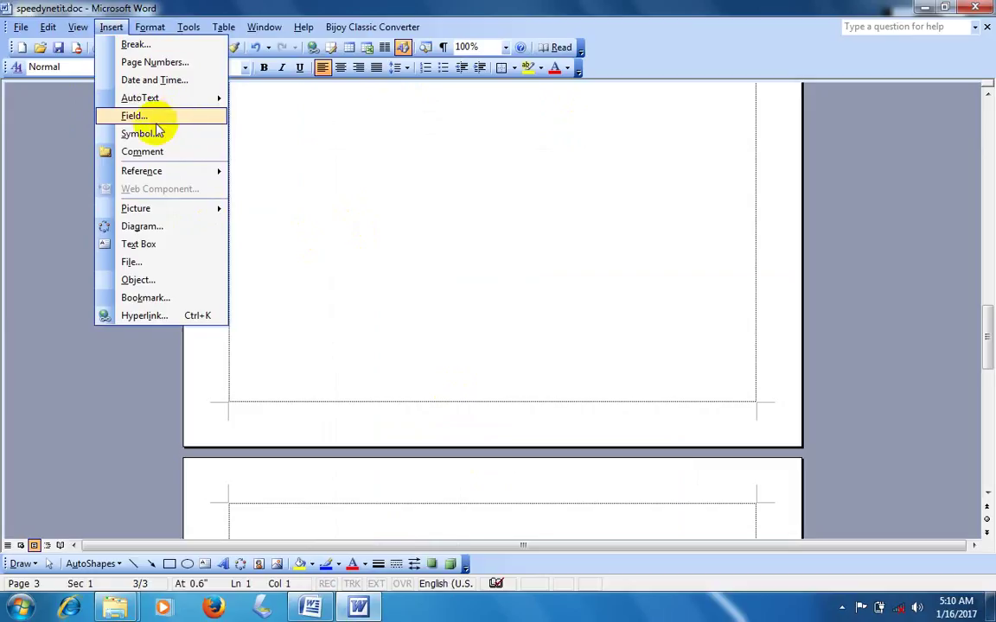
pyautogui.click(136, 133)
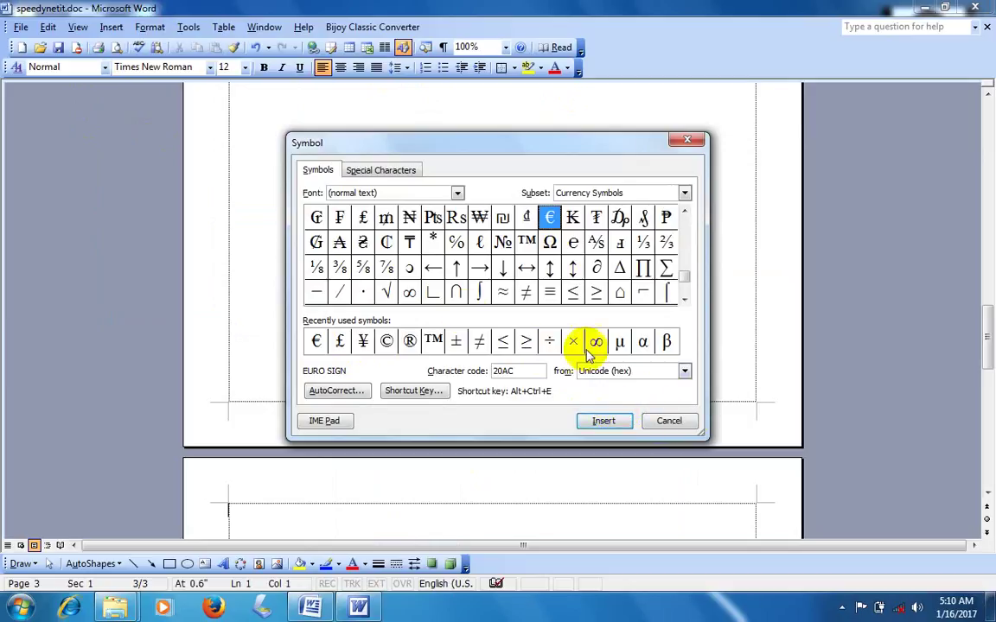
pyautogui.click(672, 424)
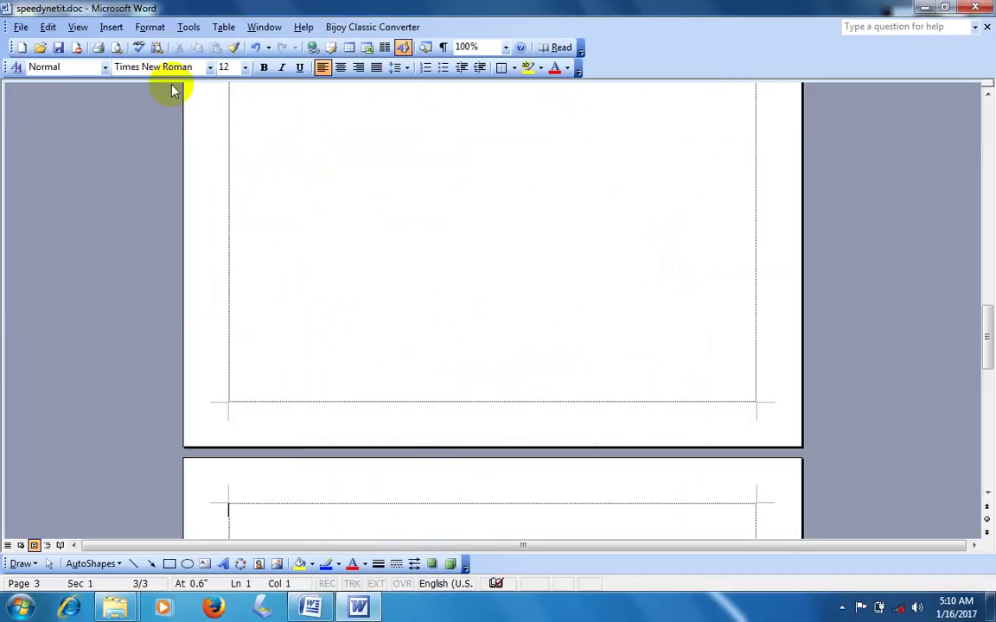
pyautogui.click(111, 31)
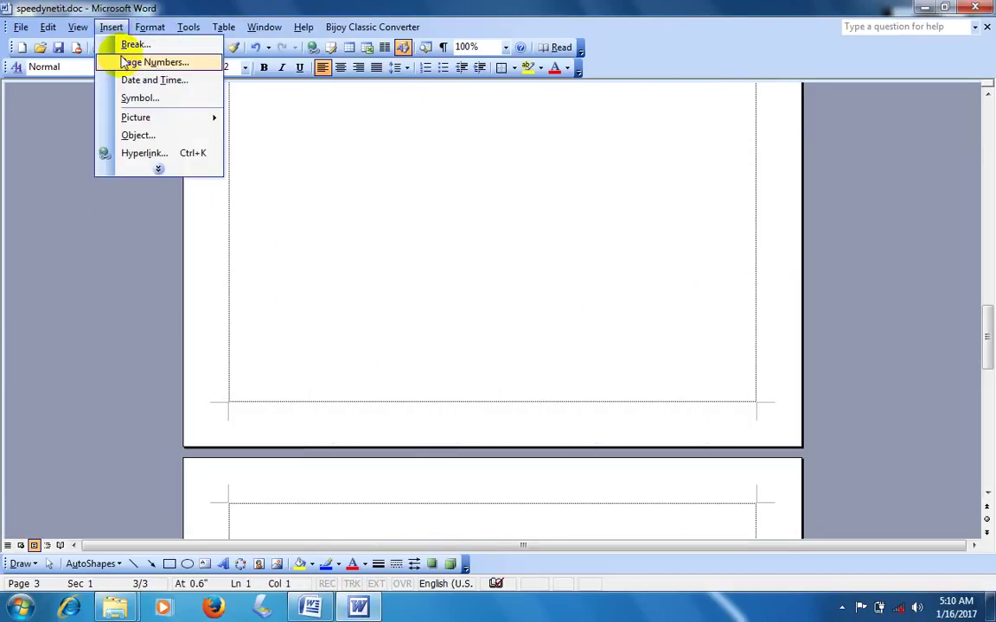
pyautogui.click(158, 171)
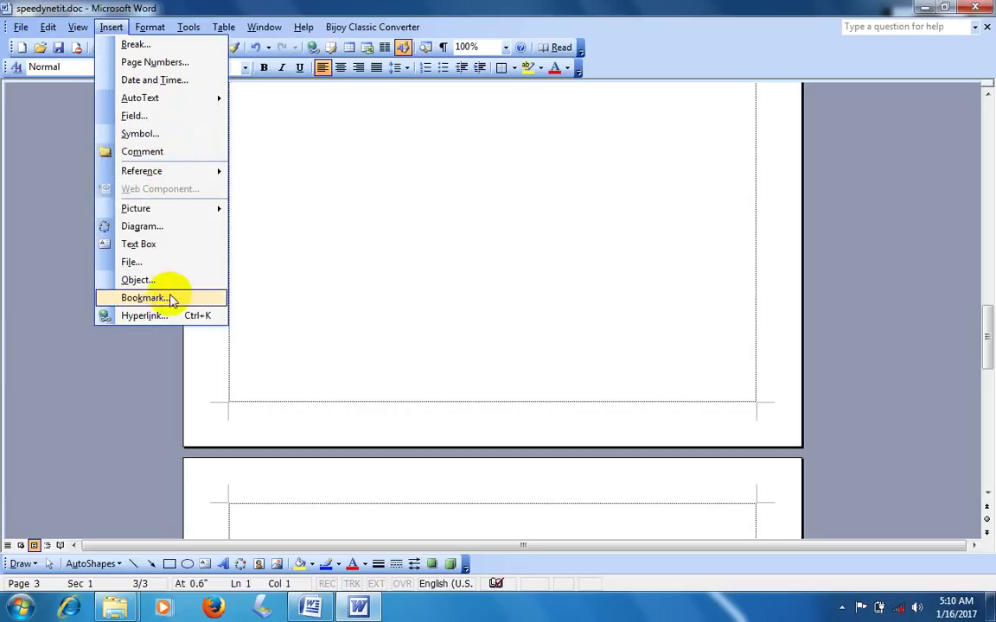
pyautogui.moveTo(190, 211)
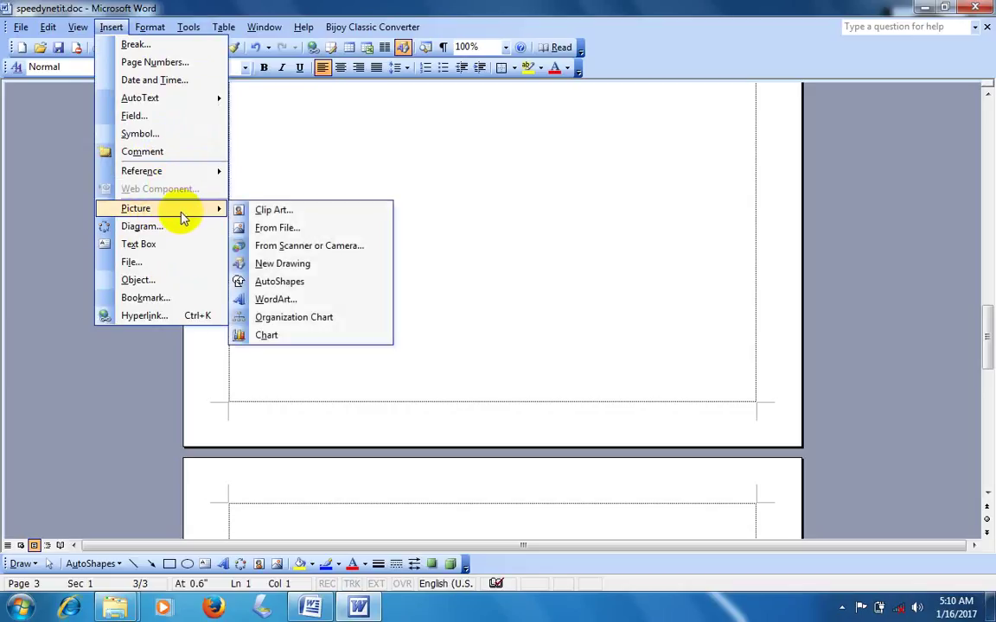
pyautogui.click(450, 173)
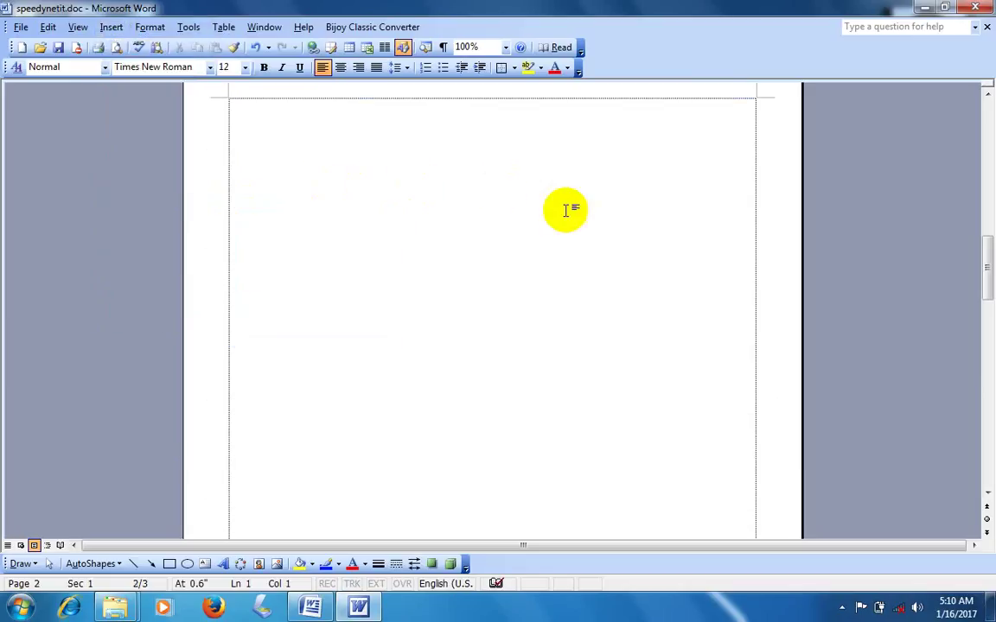
# Glance at the speedynet1.docx window, return to speedynetit.doc, and enter "The quick brown fox jumps over the lazy dog." on page 2
pyautogui.click(150, 27)
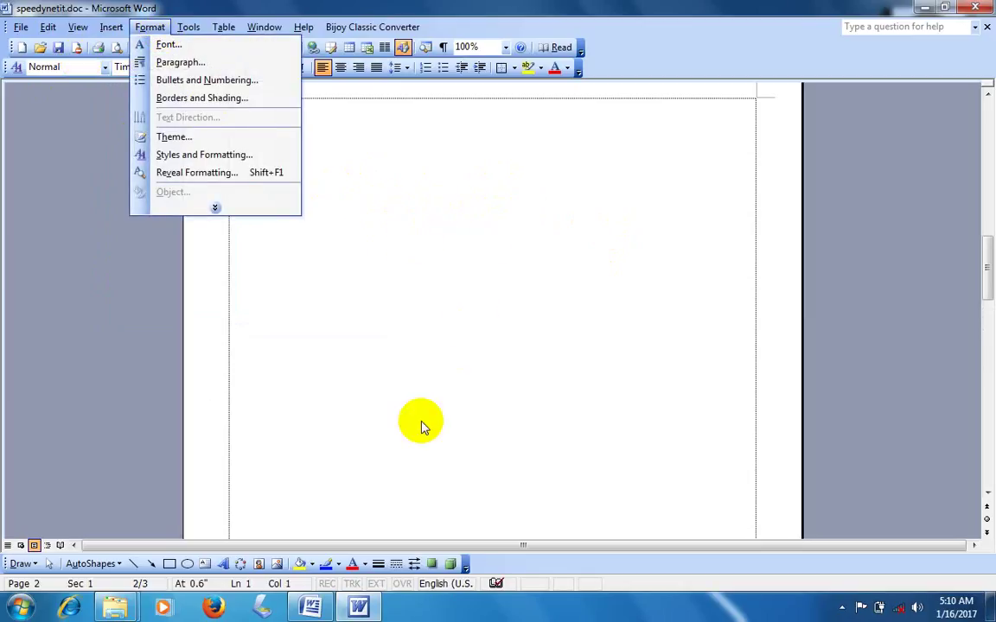
pyautogui.click(313, 605)
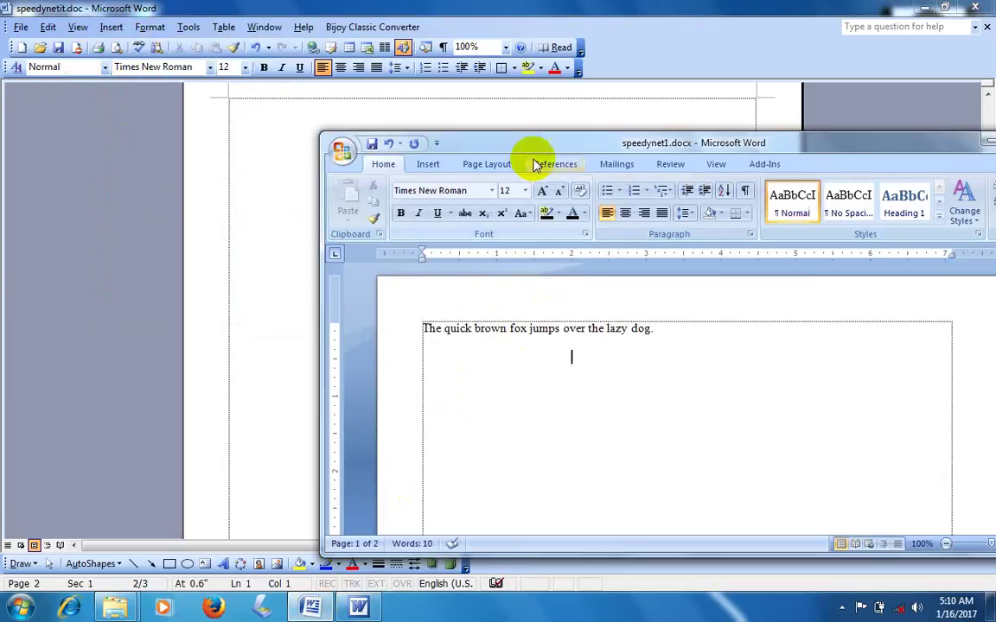
pyautogui.moveTo(536, 151); pyautogui.dragTo(431, 212)
pyautogui.click(352, 166)
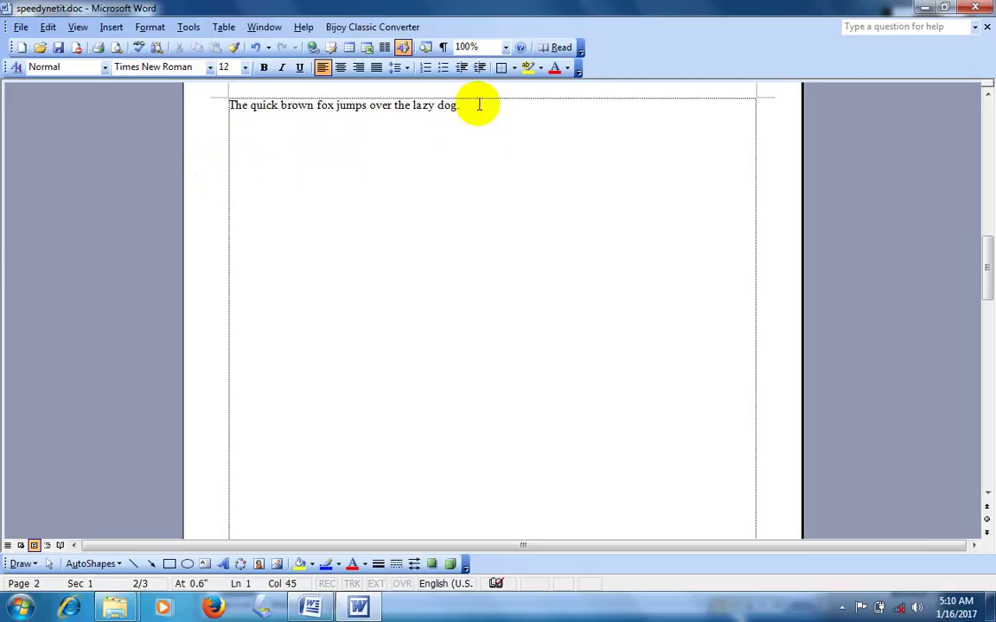
# Change the font of the whole sentence on page 2 to Tw Cen MT, comparing its condensed variants in the preview
pyautogui.moveTo(472, 105); pyautogui.dragTo(200, 116)
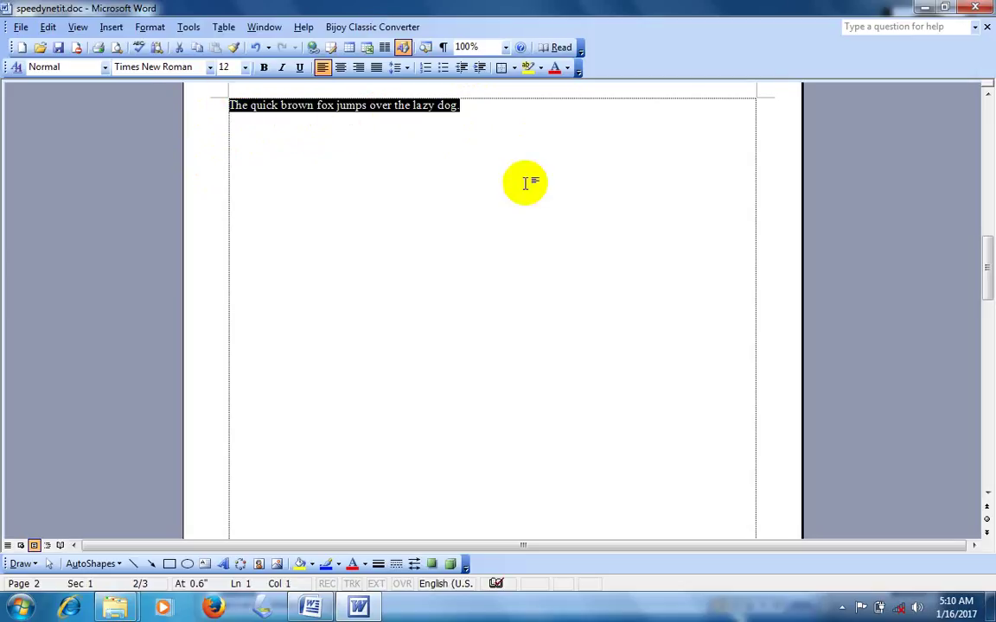
pyautogui.scroll(1, 502, 186)
pyautogui.scroll(1, 467, 208)
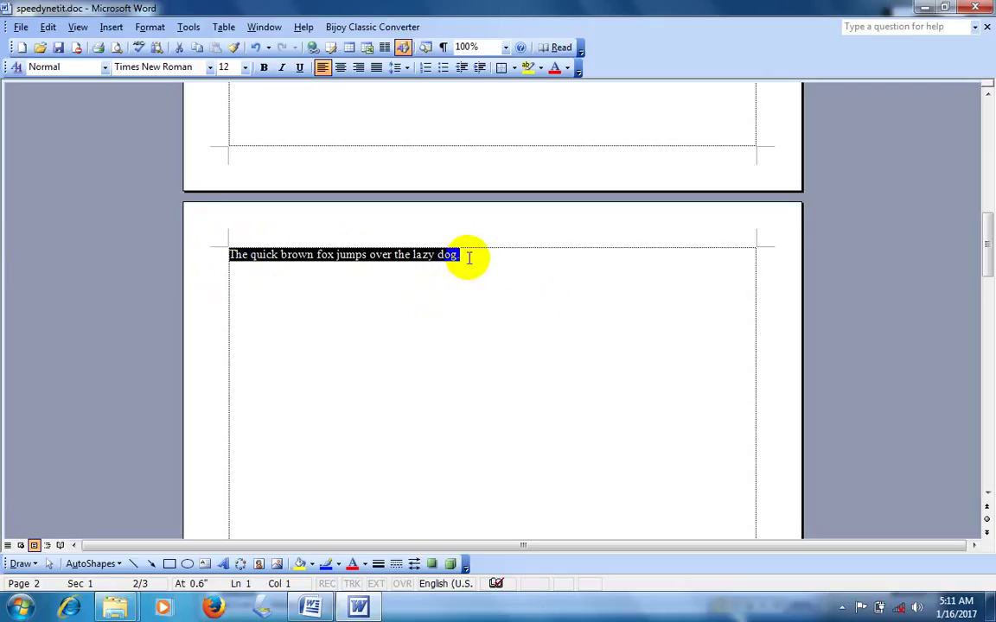
pyautogui.moveTo(468, 256); pyautogui.dragTo(115, 239)
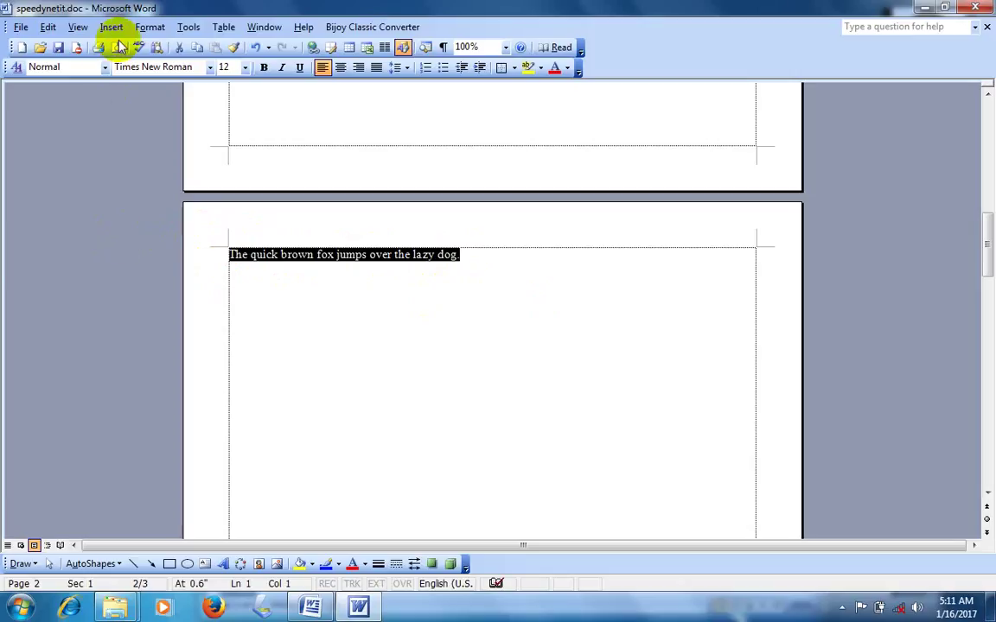
pyautogui.click(150, 27)
pyautogui.click(178, 60)
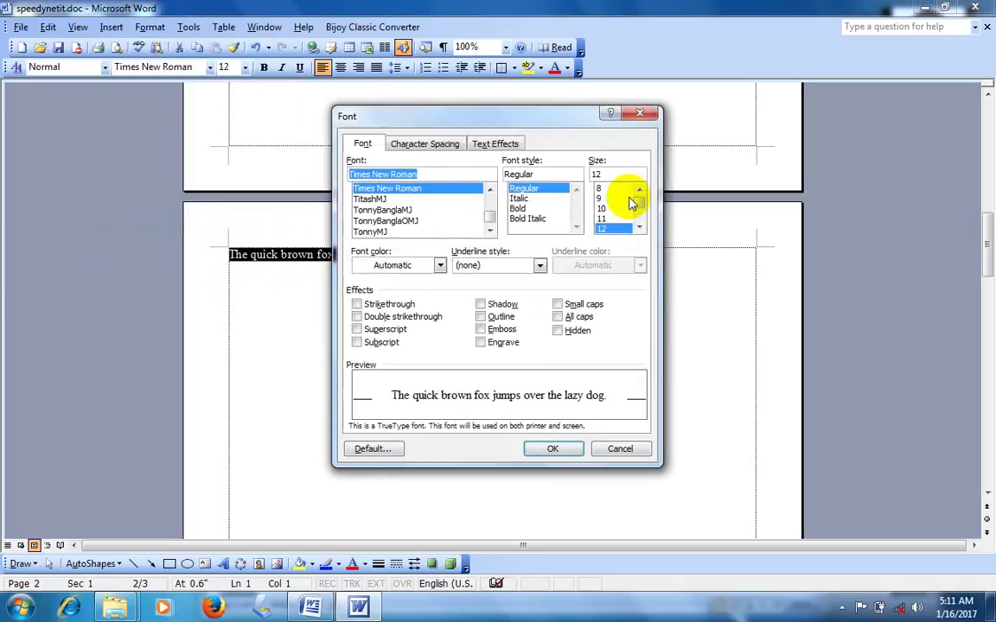
pyautogui.moveTo(449, 130); pyautogui.dragTo(650, 161)
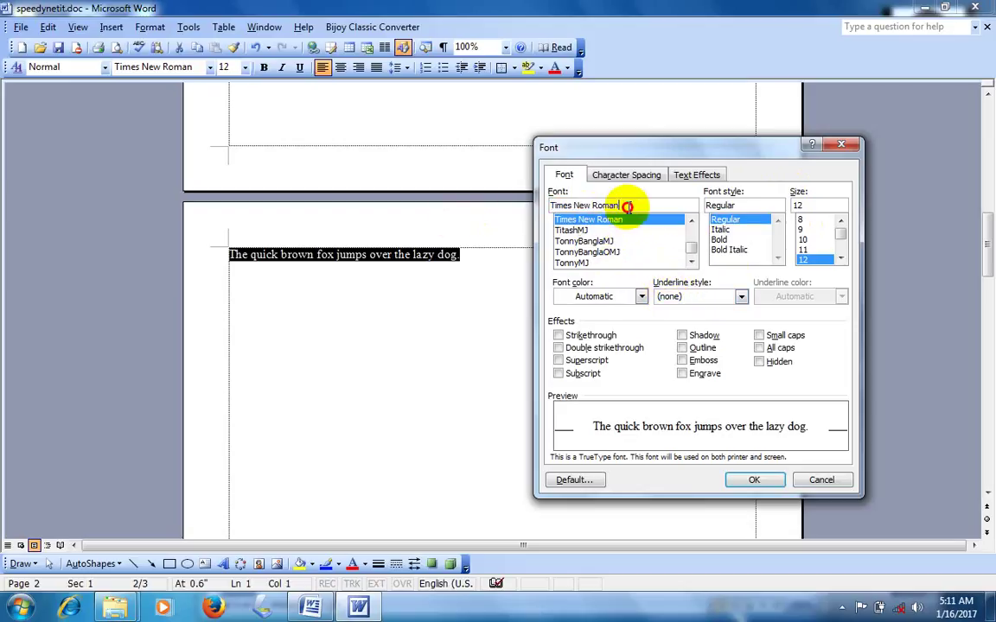
pyautogui.moveTo(628, 206); pyautogui.dragTo(541, 208)
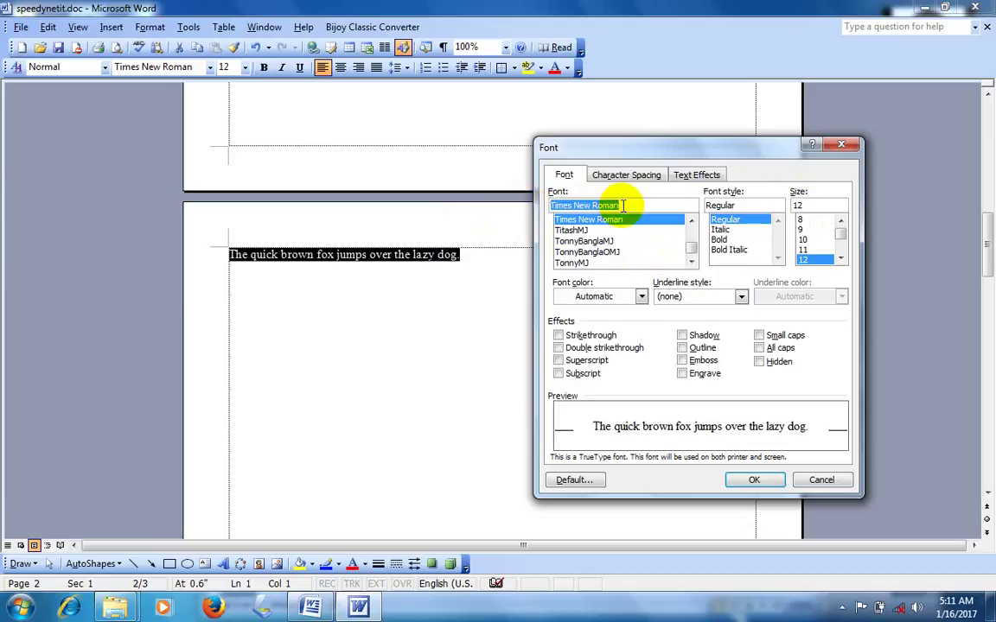
pyautogui.moveTo(621, 206); pyautogui.dragTo(527, 207)
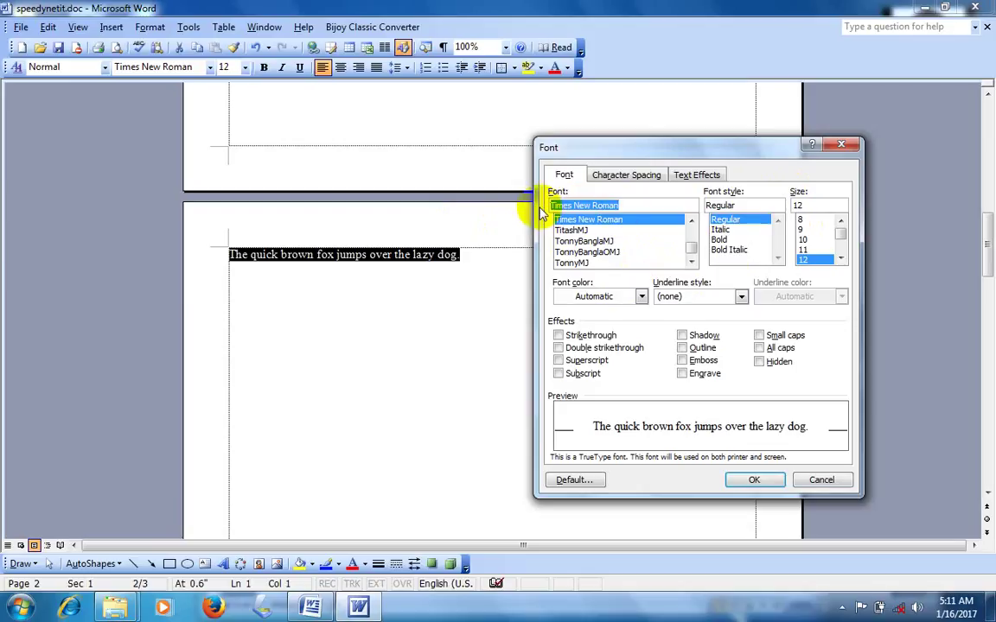
pyautogui.click(691, 263)
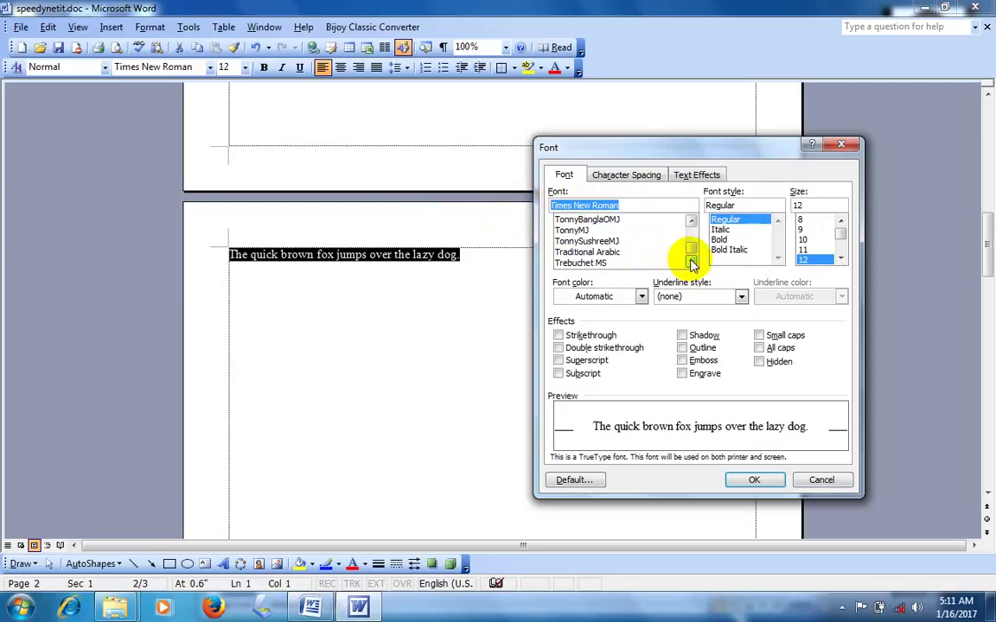
pyautogui.click(691, 262)
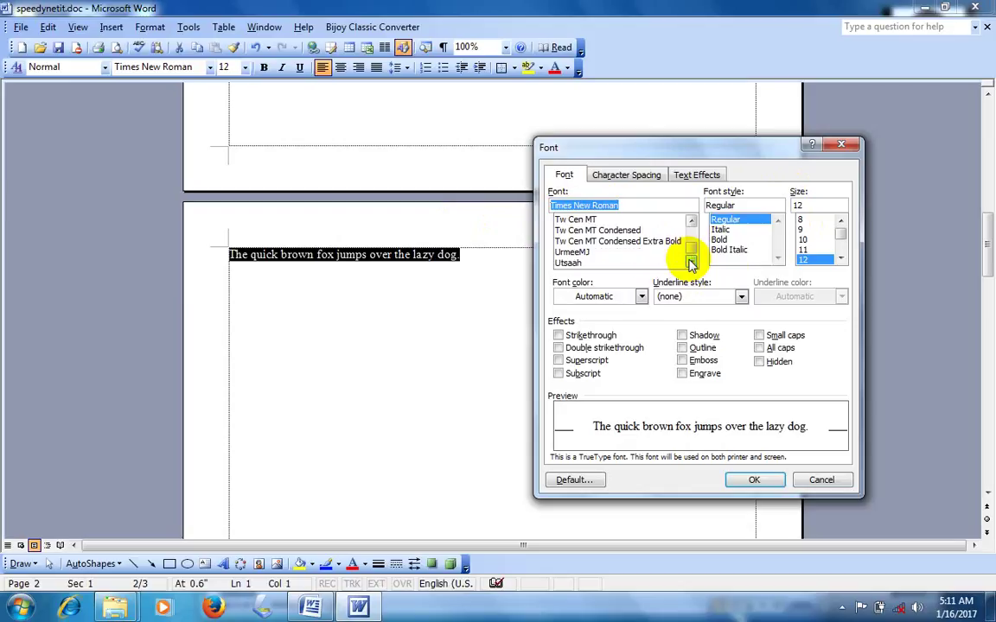
pyautogui.click(624, 241)
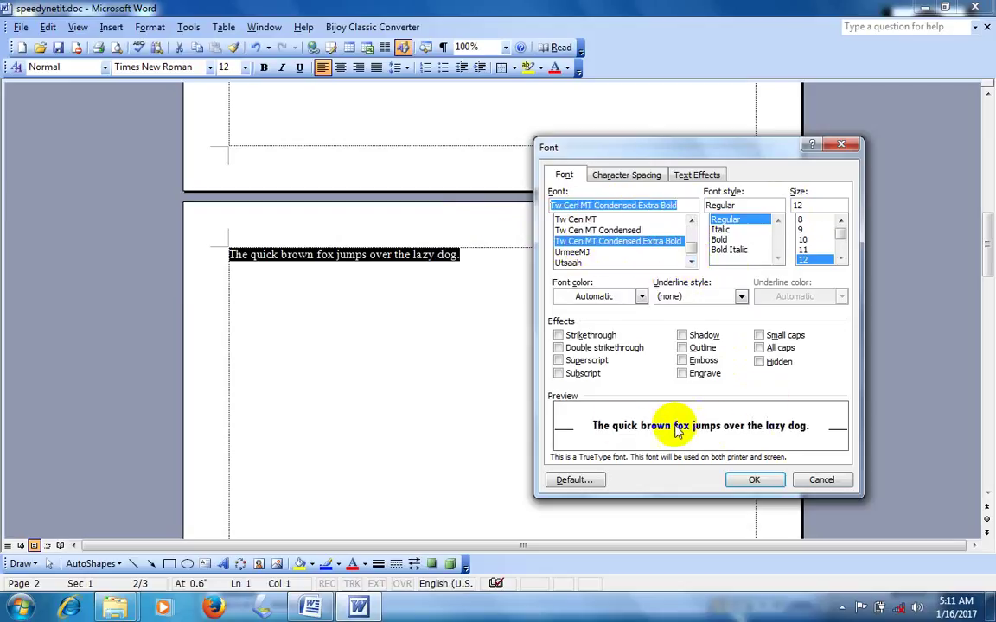
pyautogui.click(616, 230)
pyautogui.click(587, 222)
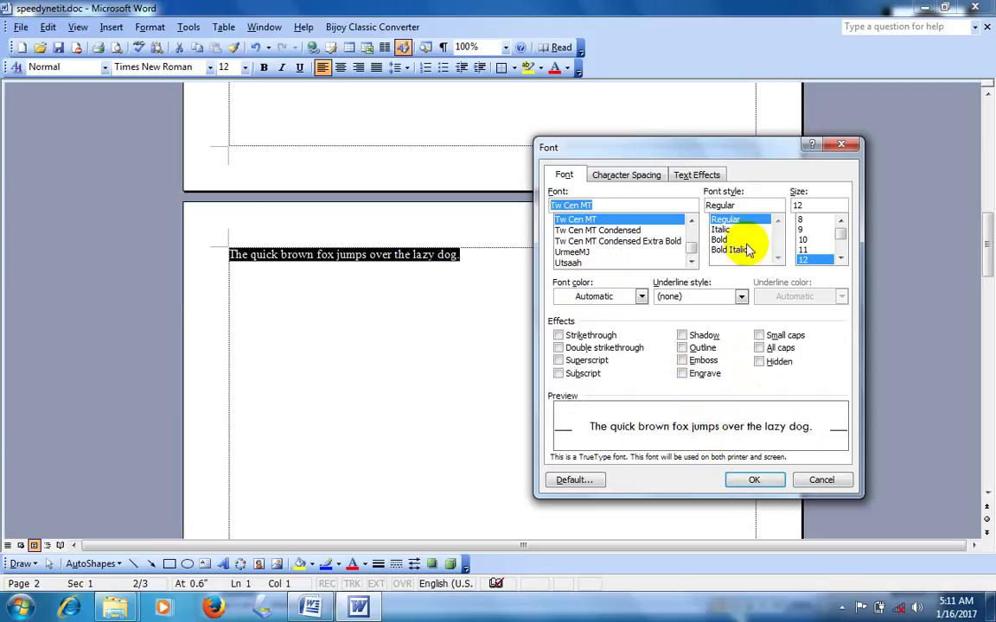
pyautogui.click(752, 482)
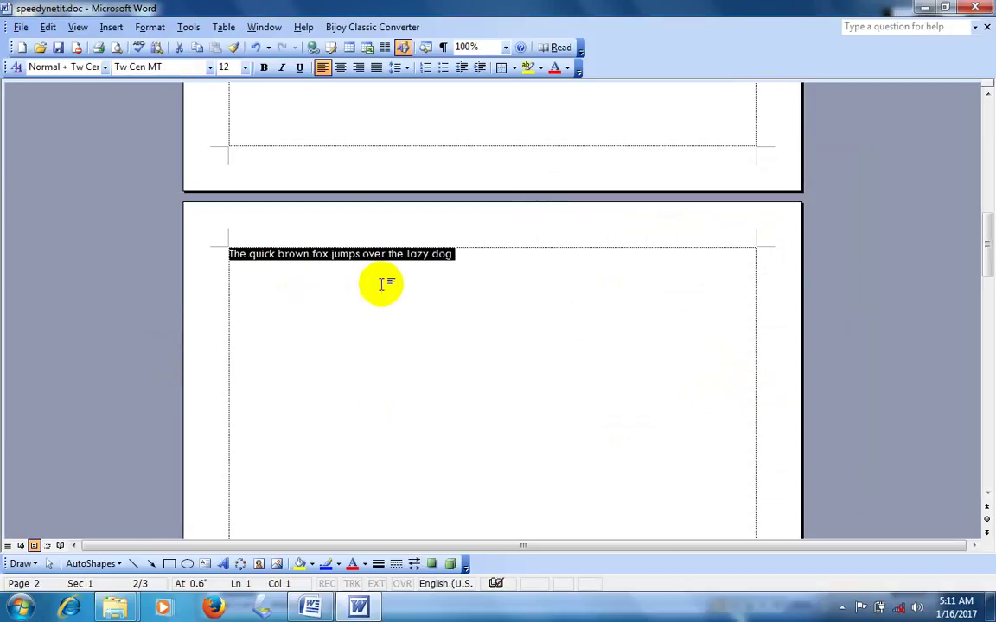
# Set the sentence's font size to 22 and its font style to Bold Italic
pyautogui.click(150, 27)
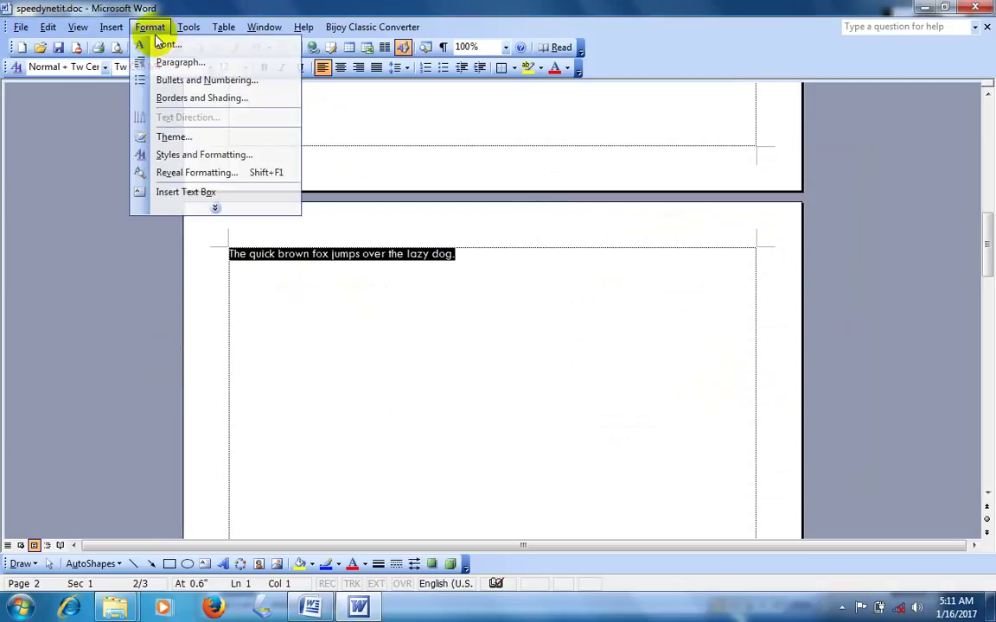
pyautogui.click(173, 42)
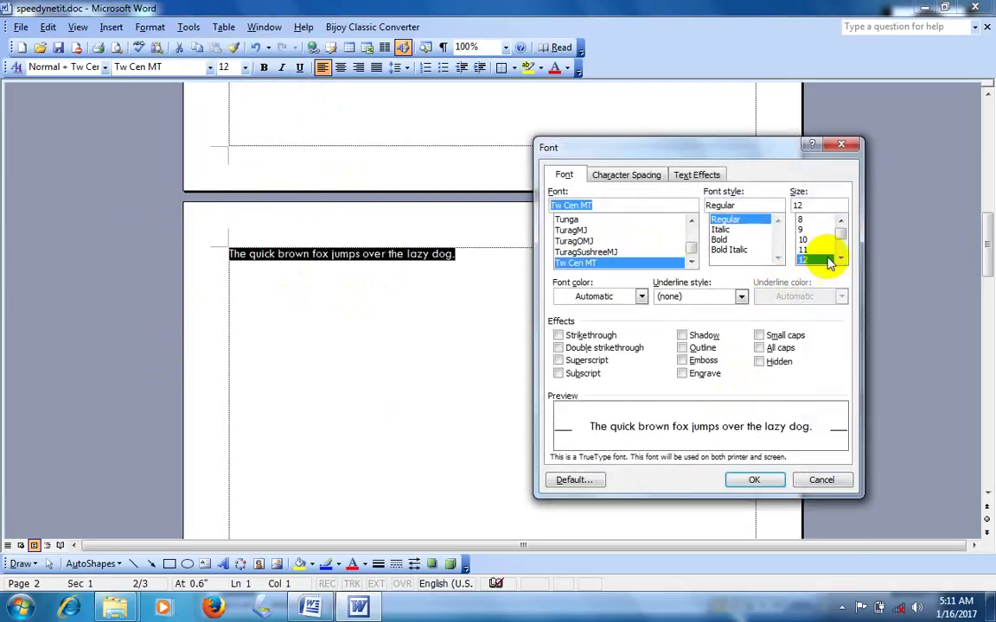
pyautogui.scroll(-1, 841, 259)
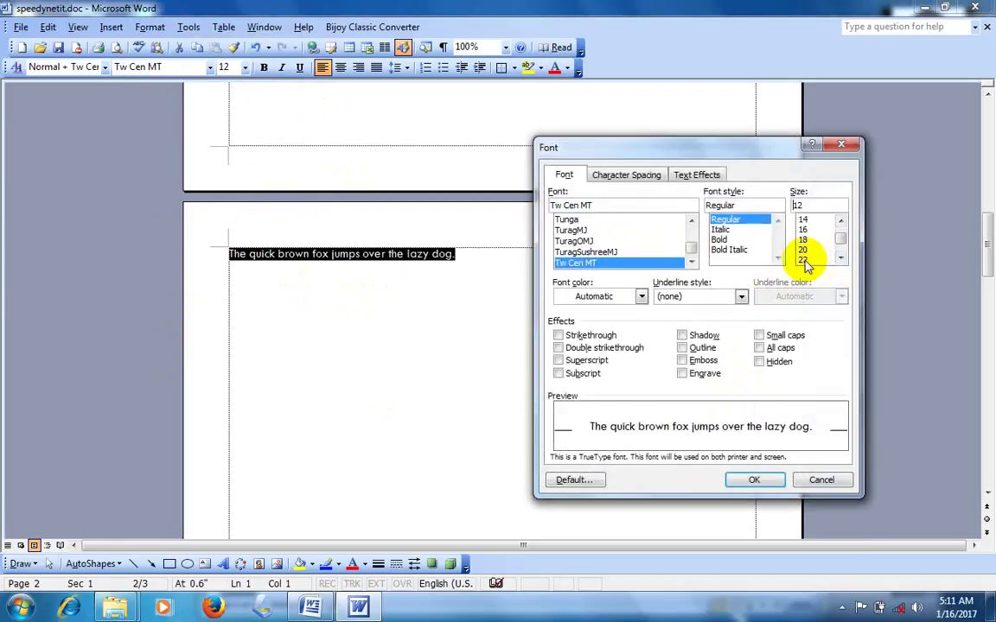
pyautogui.click(803, 260)
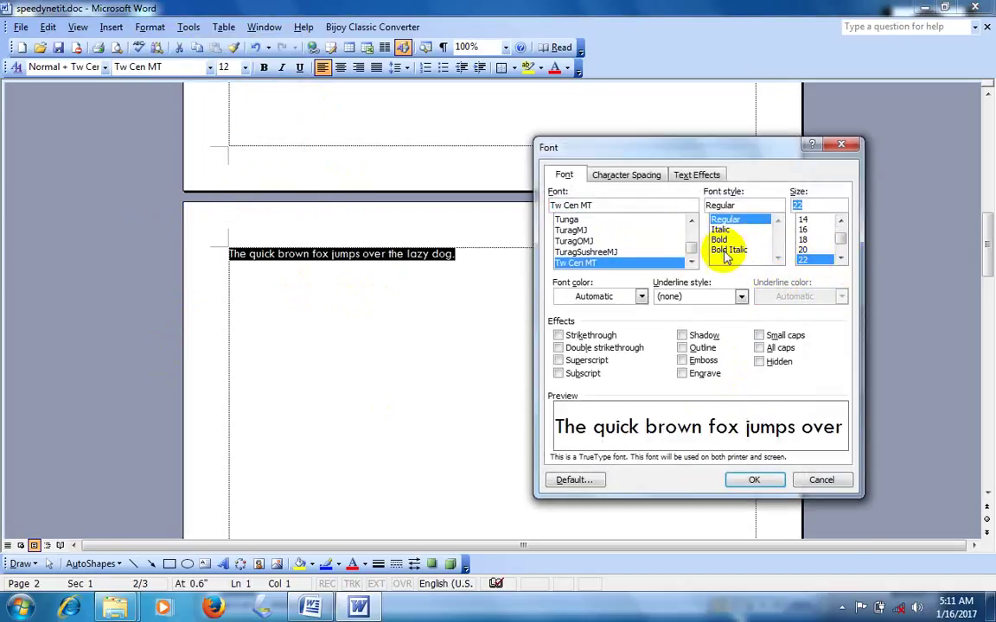
pyautogui.click(719, 241)
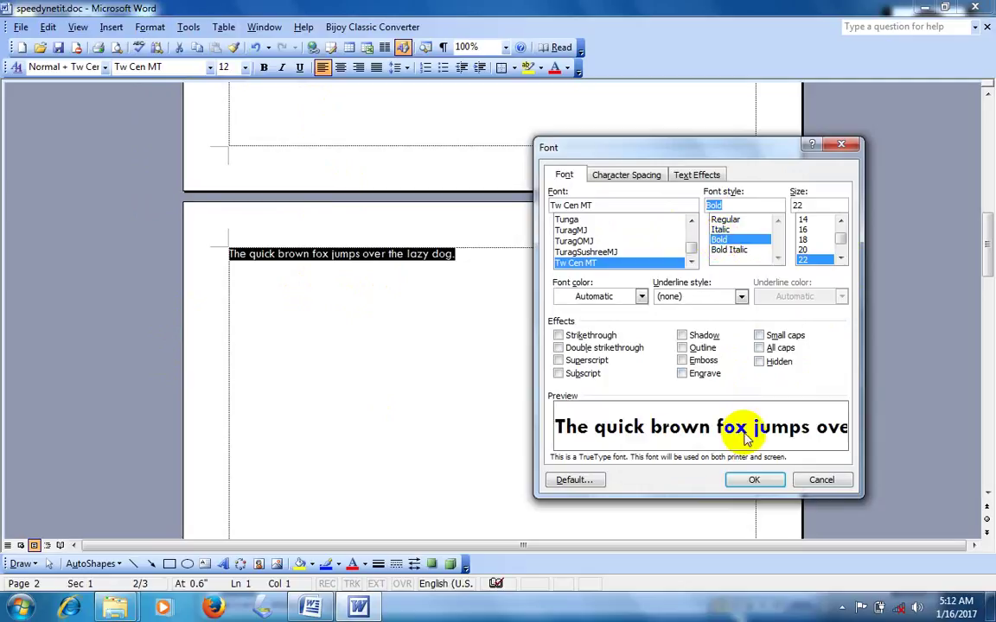
pyautogui.click(727, 250)
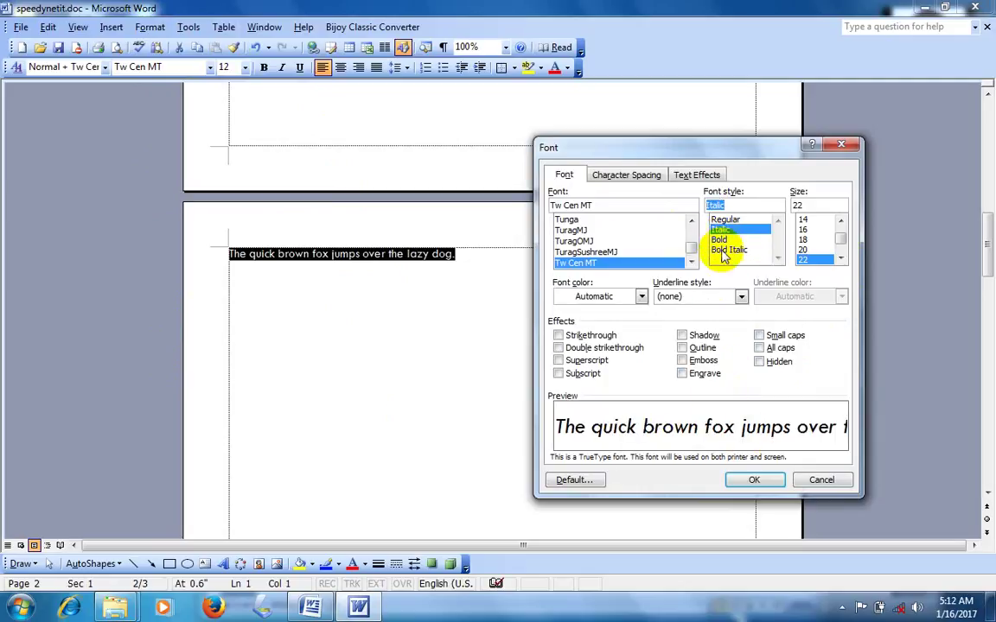
pyautogui.click(754, 480)
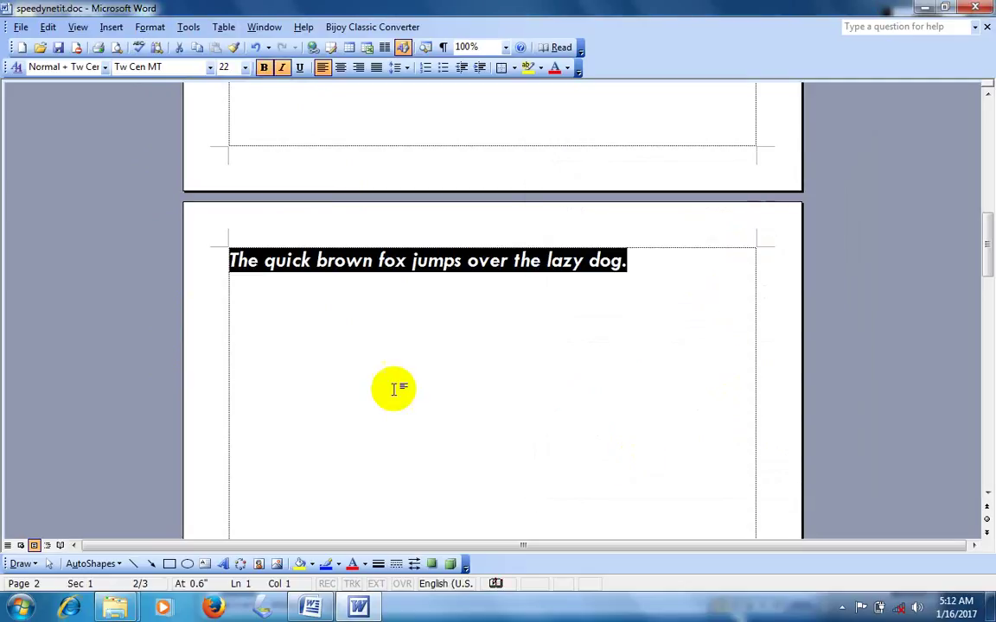
# Set the whole sentence on page 2 to Times New Roman, Regular style, size 20 in the Font dialog
pyautogui.click(324, 380)
pyautogui.moveTo(225, 260); pyautogui.dragTo(659, 271)
pyautogui.click(147, 28)
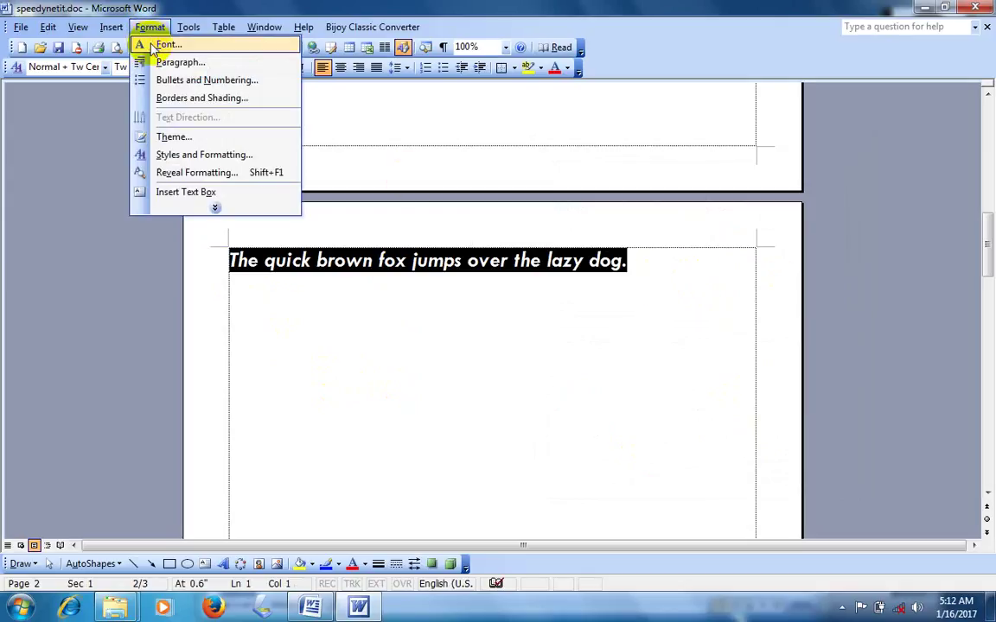
pyautogui.click(140, 45)
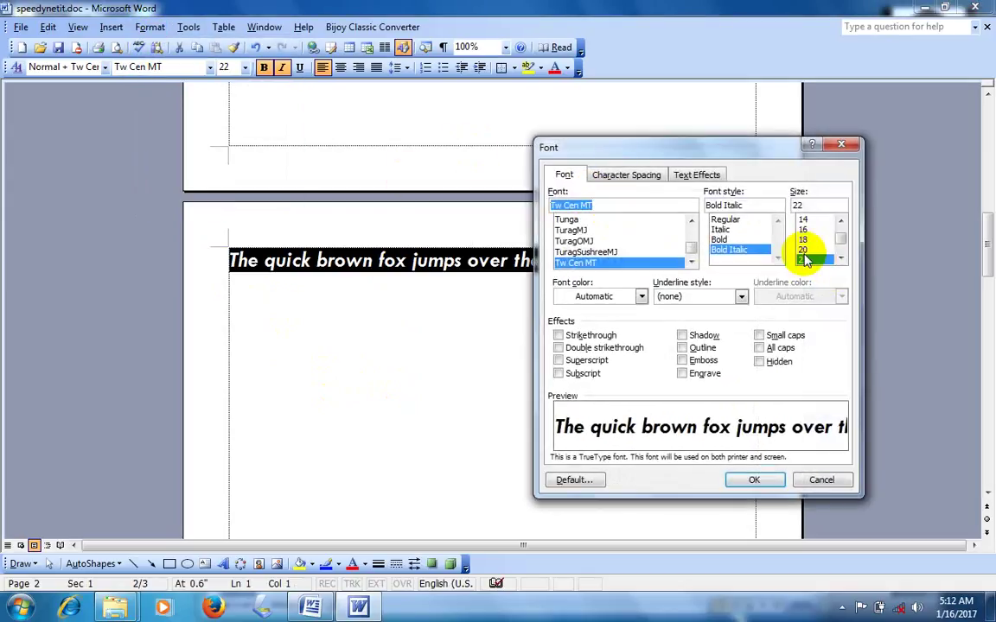
pyautogui.click(803, 250)
pyautogui.click(725, 220)
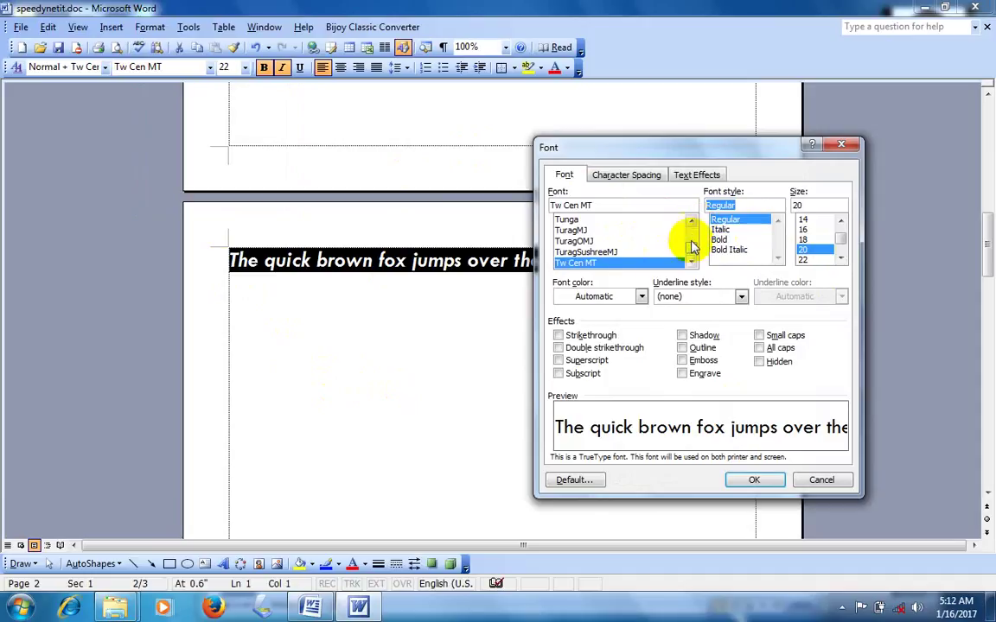
pyautogui.click(691, 221)
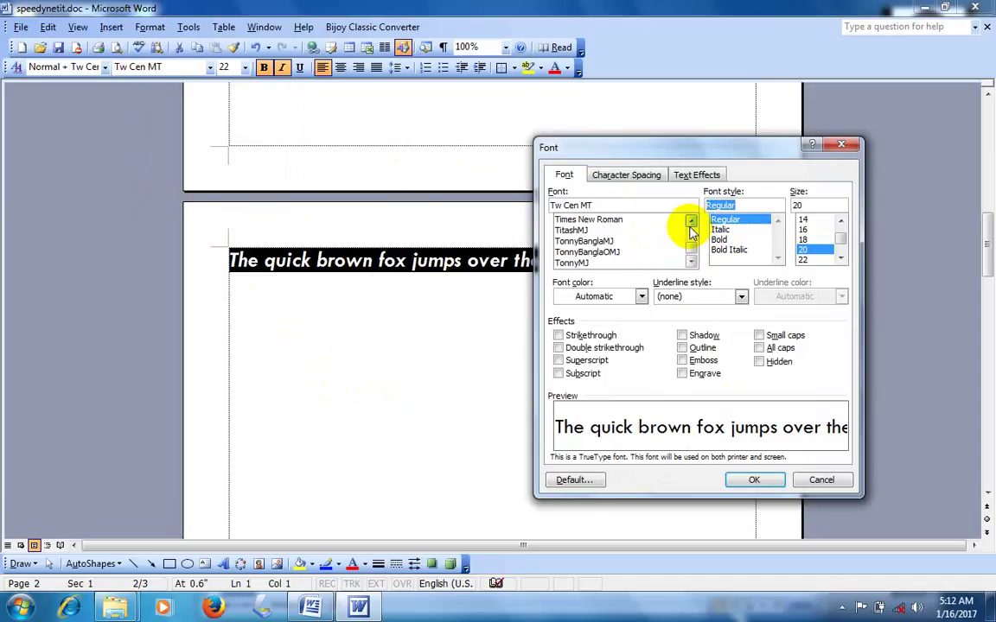
pyautogui.click(588, 230)
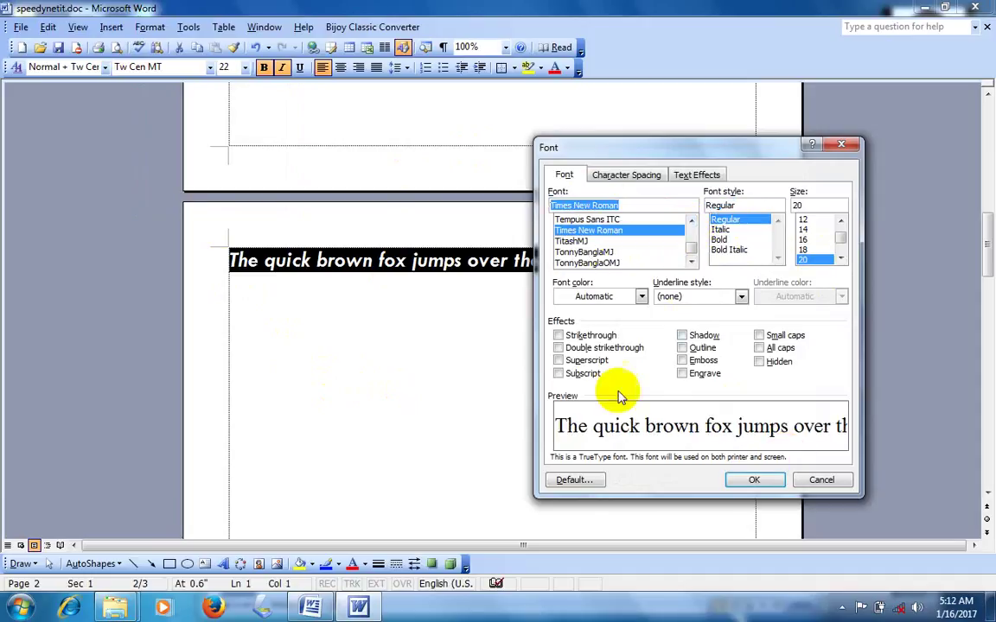
# Preview a red font color and look over the underline styles, returning the color to Automatic before applying the font settings
pyautogui.click(640, 296)
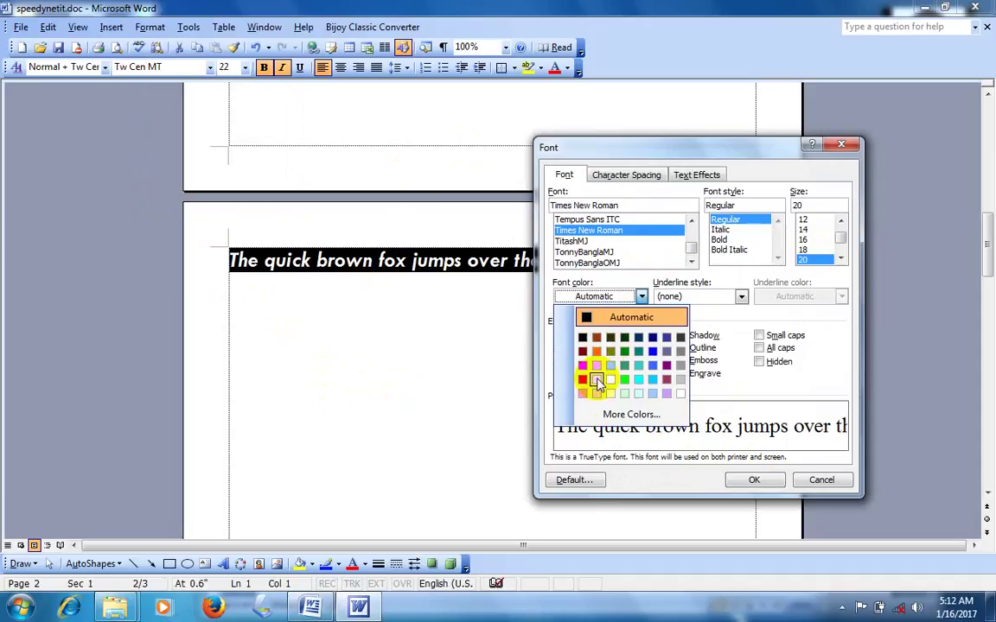
pyautogui.click(583, 365)
pyautogui.click(739, 296)
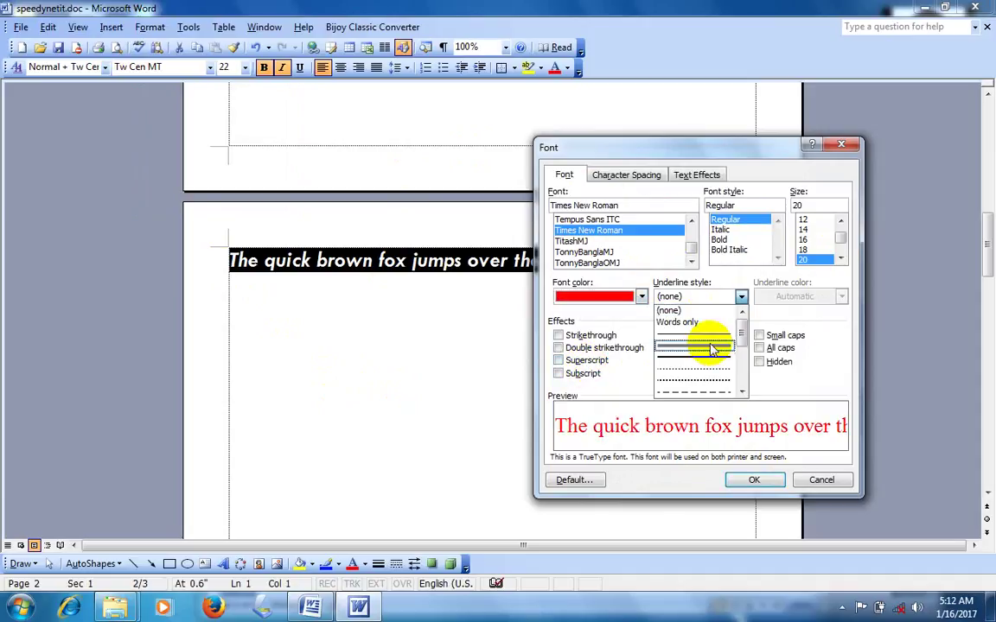
pyautogui.moveTo(742, 338)
pyautogui.mouseDown()
pyautogui.moveTo(743, 386)
pyautogui.moveTo(747, 334)
pyautogui.mouseUp()
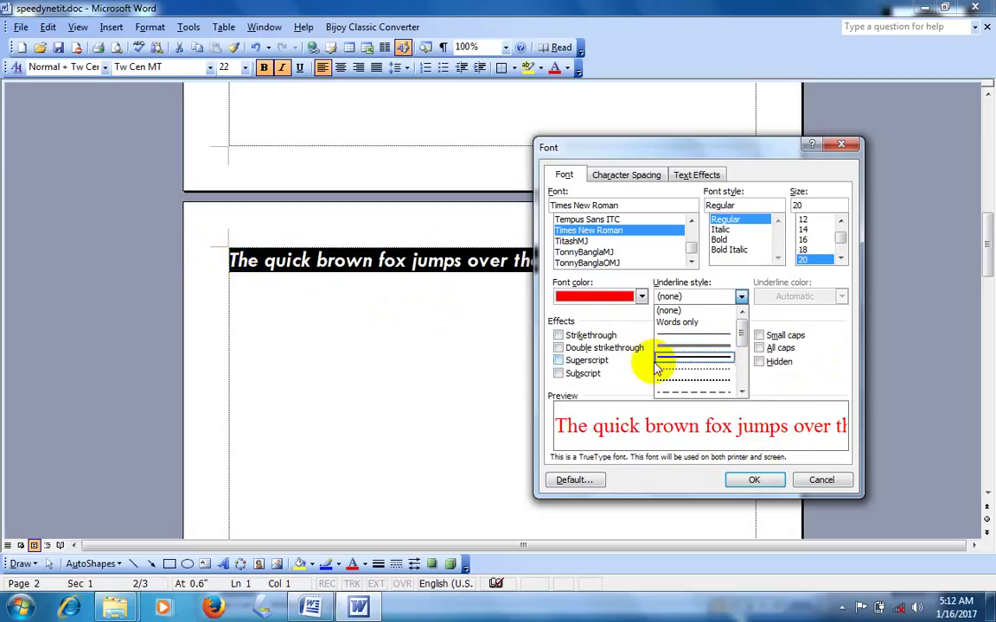
pyautogui.click(641, 296)
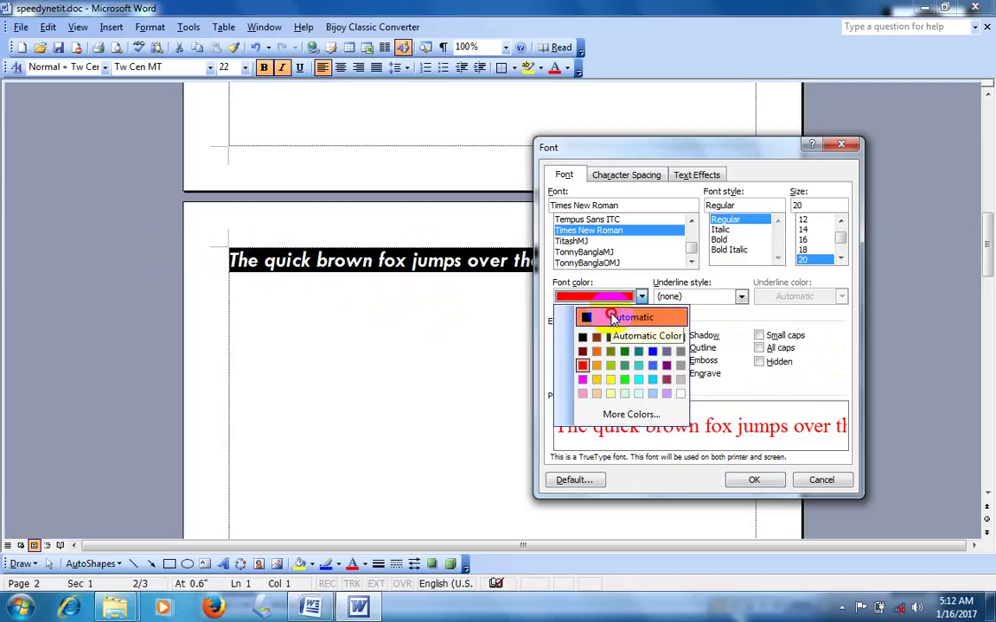
pyautogui.click(611, 317)
pyautogui.click(759, 479)
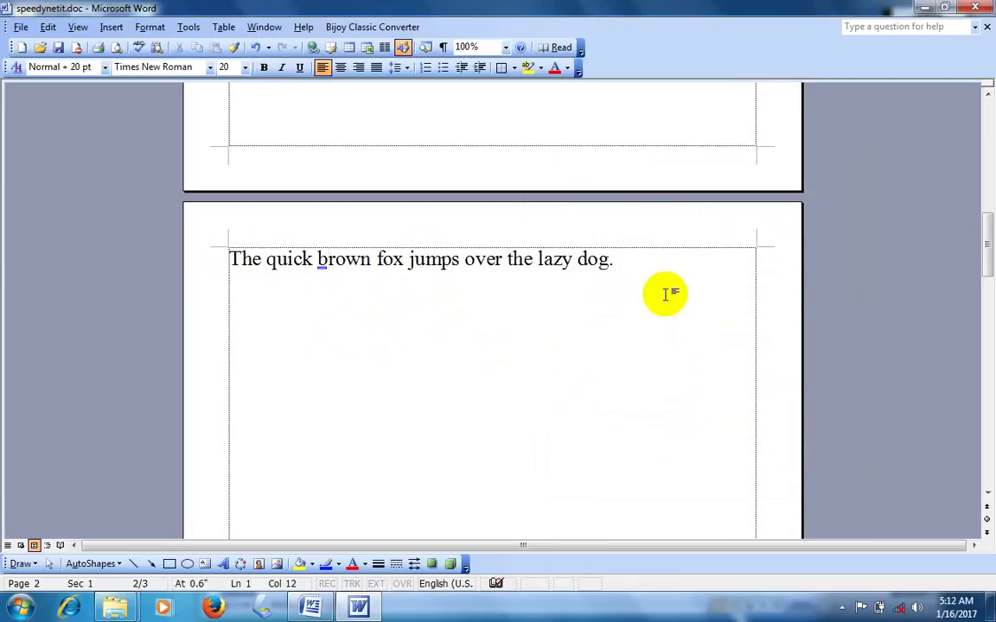
# Set the whole sentence to size 26 and make it bold, italic and underlined
pyautogui.tripleClick(595, 263)
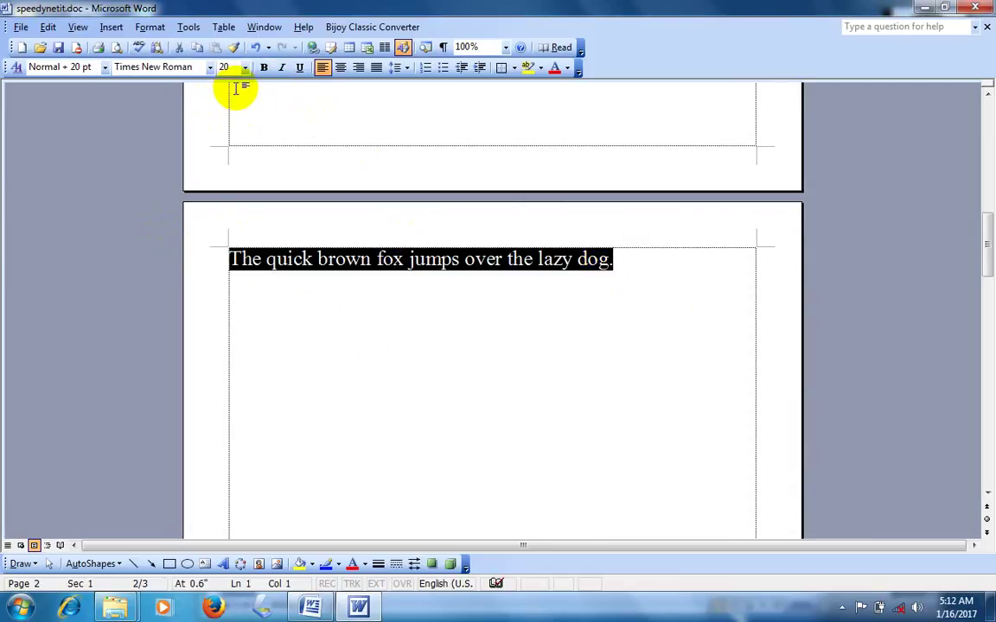
pyautogui.click(210, 68)
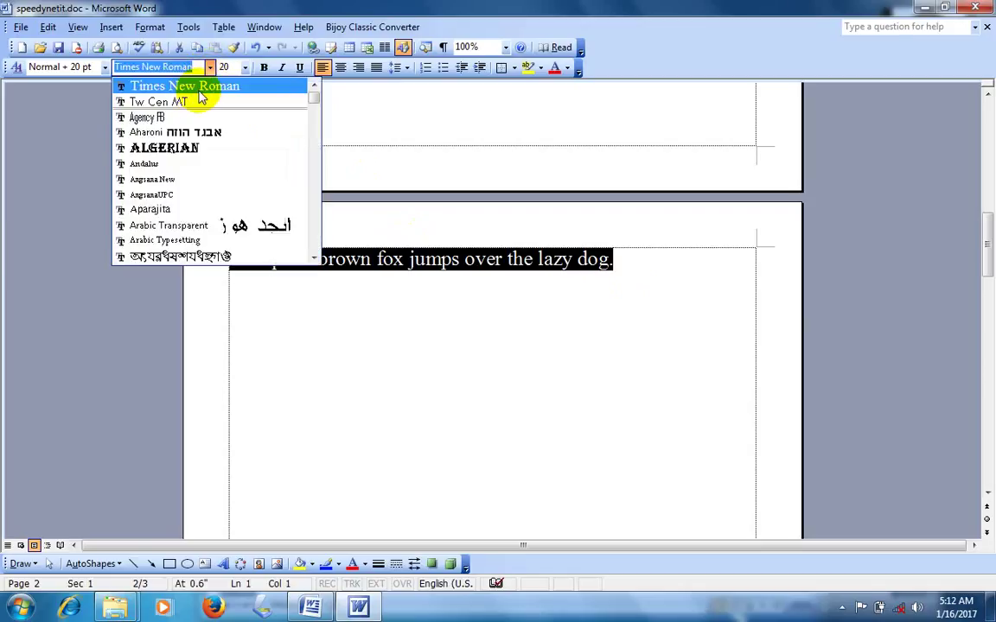
pyautogui.click(245, 68)
pyautogui.click(245, 68)
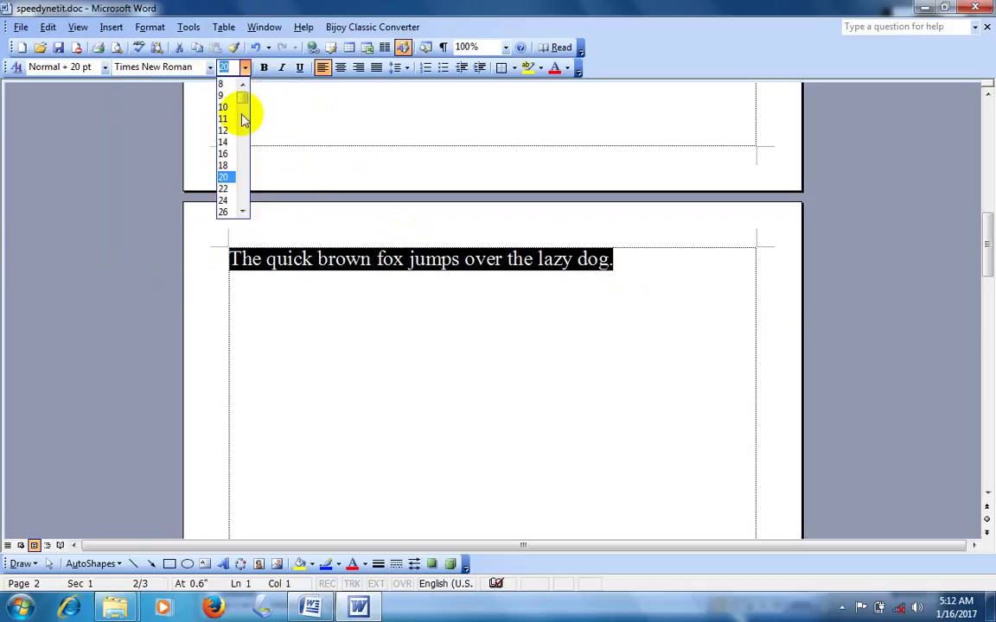
pyautogui.click(225, 211)
pyautogui.click(264, 68)
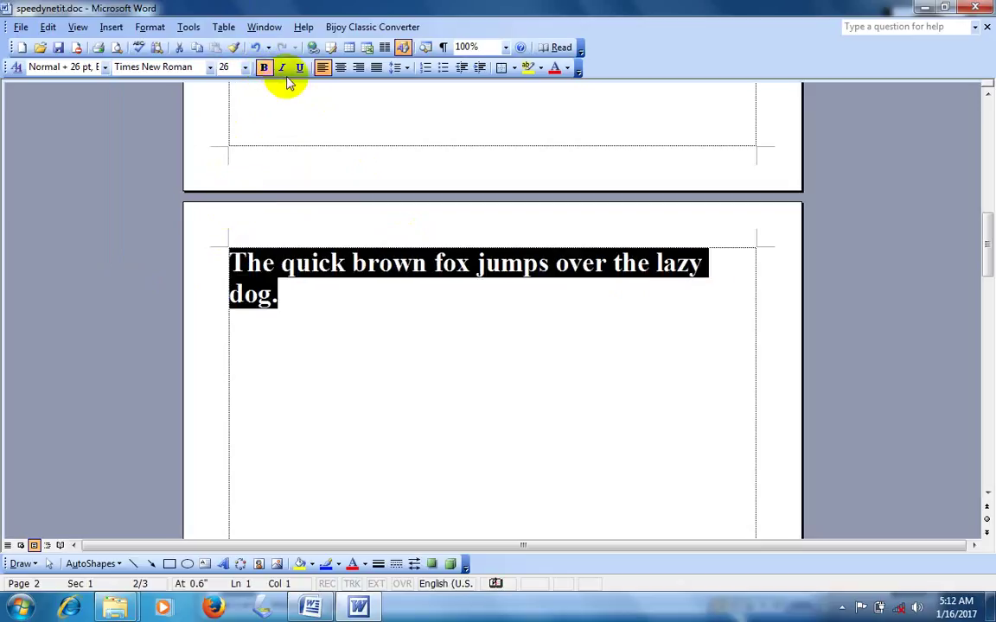
pyautogui.click(282, 69)
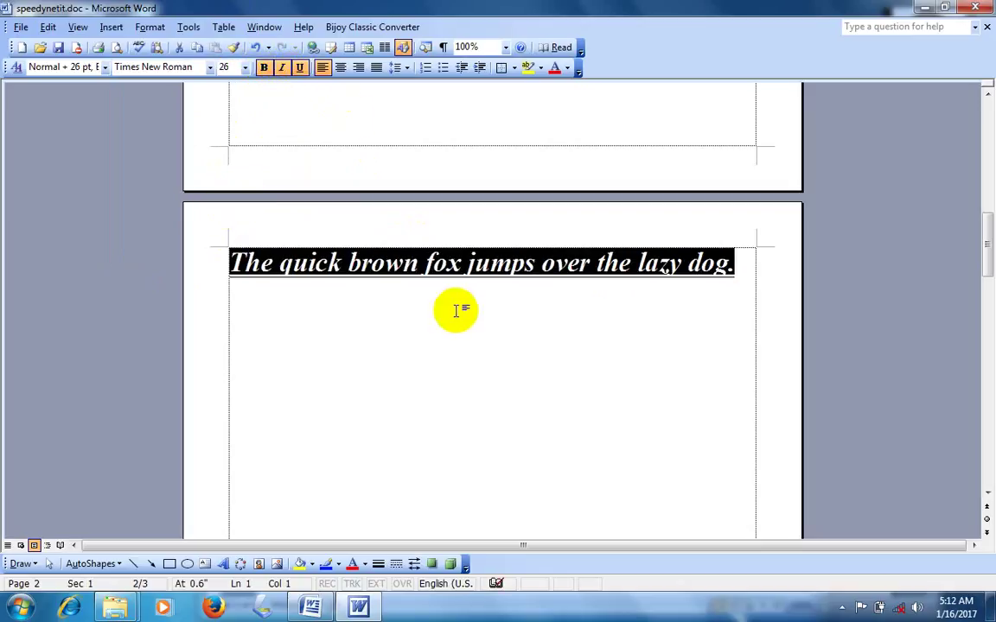
pyautogui.click(451, 349)
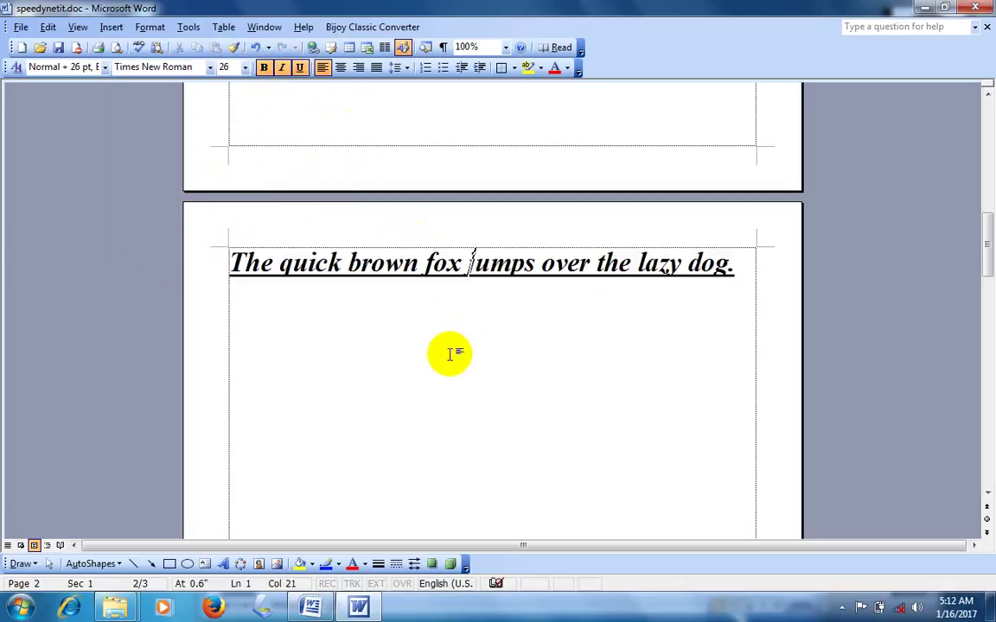
# Remove underline, italic and bold from the sentence and set its font size to 12
pyautogui.click(205, 272)
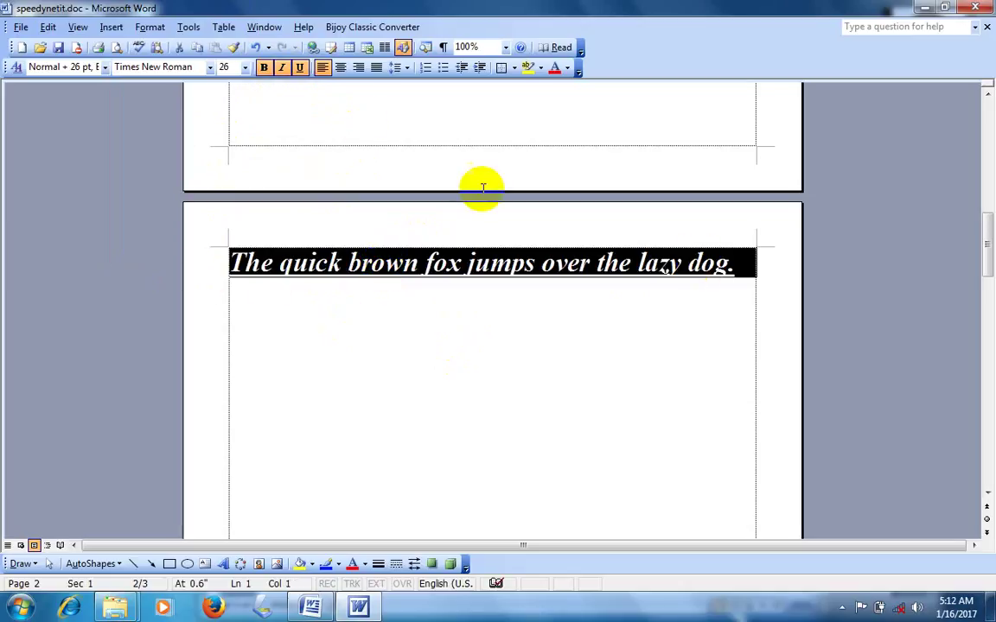
pyautogui.click(299, 68)
pyautogui.click(282, 68)
pyautogui.click(264, 68)
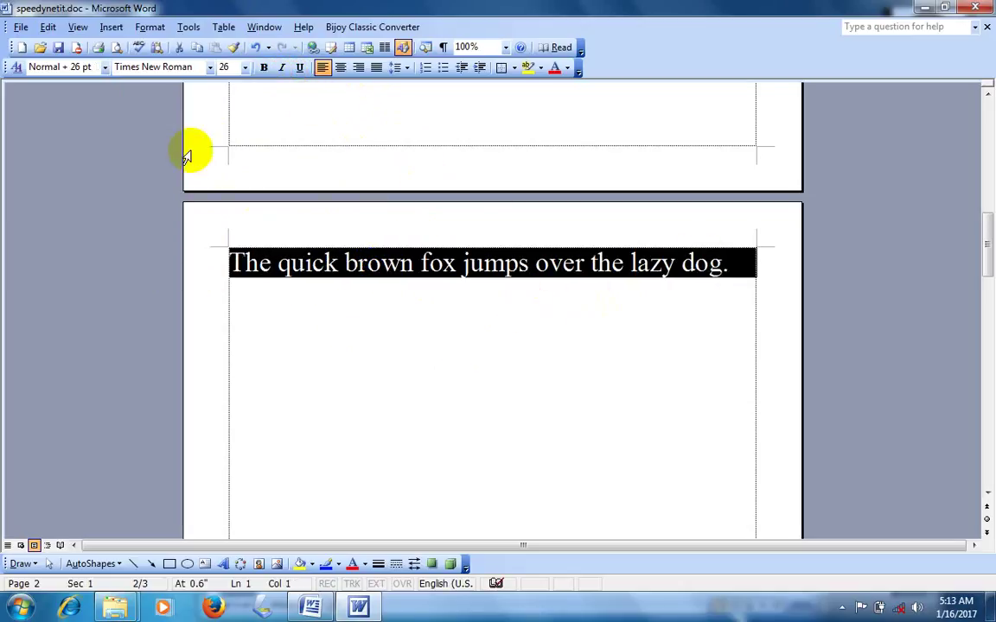
pyautogui.click(245, 68)
pyautogui.click(233, 128)
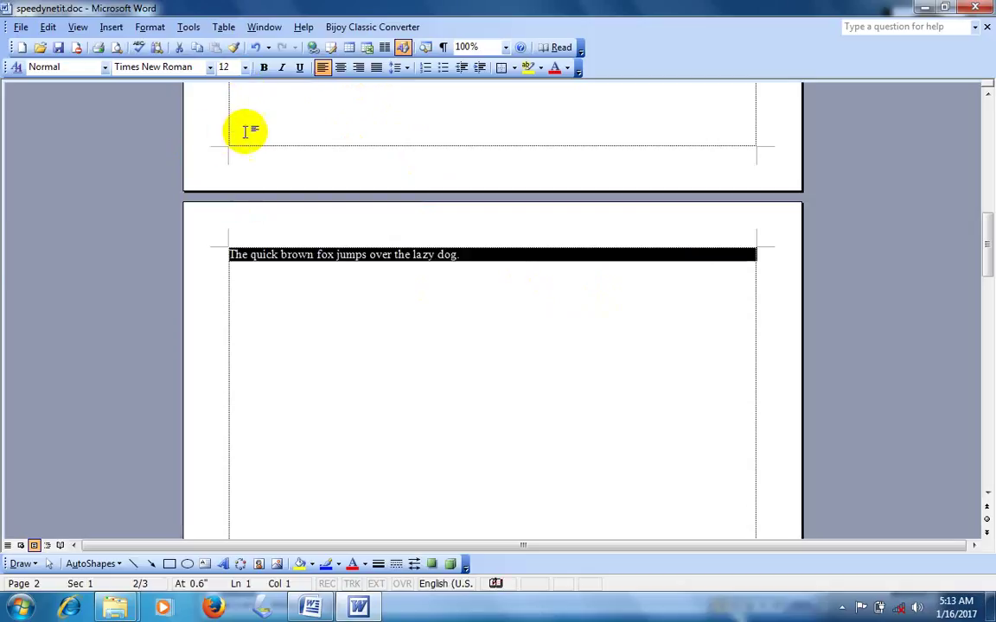
# Try center and right alignment on the sentence and return it to left alignment
pyautogui.moveTo(394, 255); pyautogui.dragTo(418, 262)
pyautogui.click(415, 258)
pyautogui.moveTo(478, 256); pyautogui.dragTo(175, 250)
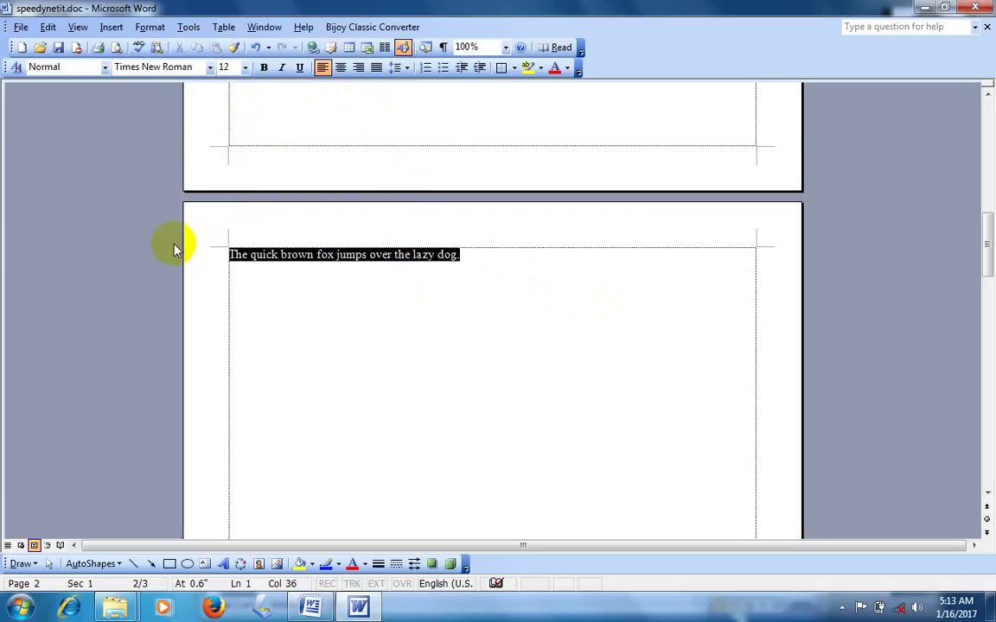
pyautogui.click(341, 68)
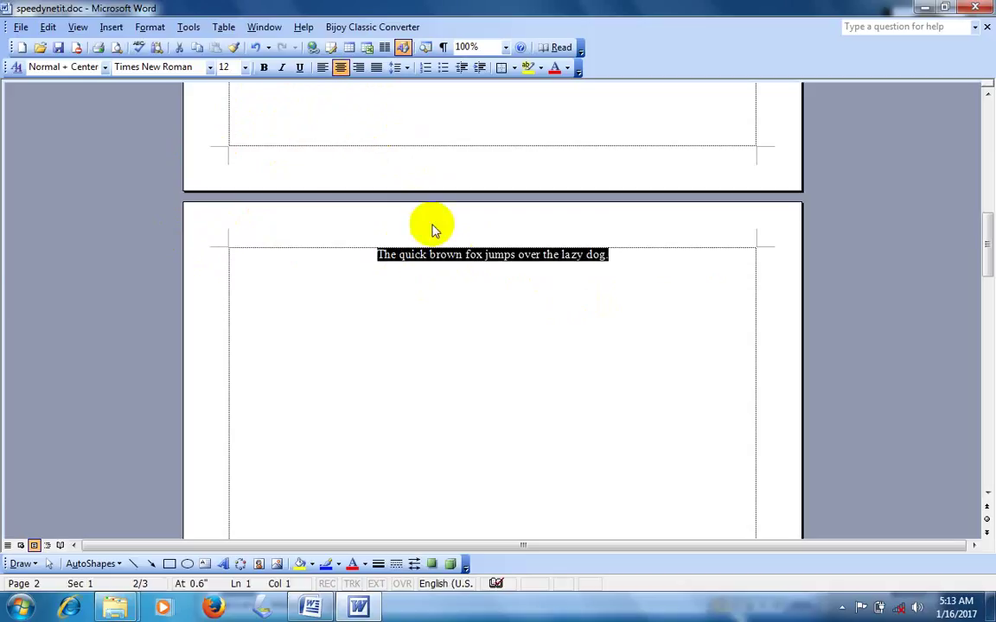
pyautogui.click(360, 69)
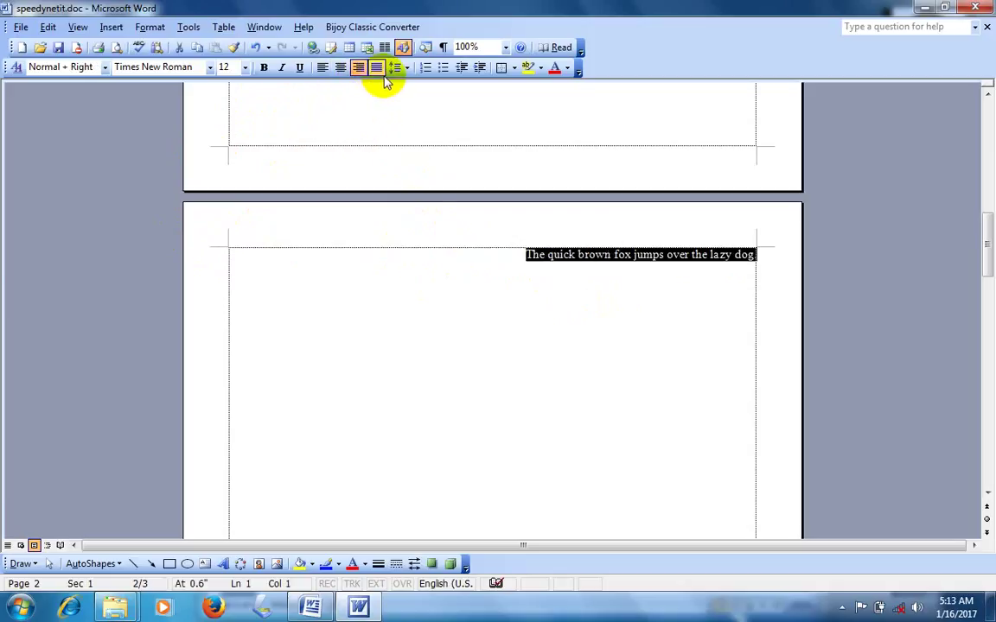
pyautogui.click(322, 69)
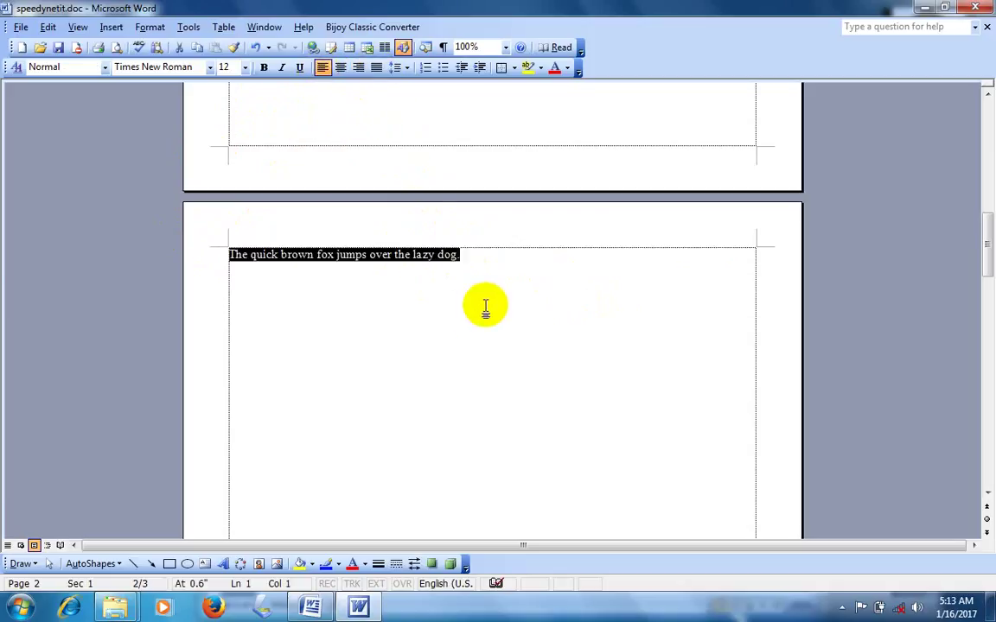
# Copy the sentence and paste it repeatedly after itself to build a paragraph about ten lines long
pyautogui.click(467, 255)
pyautogui.moveTo(473, 257); pyautogui.dragTo(174, 251)
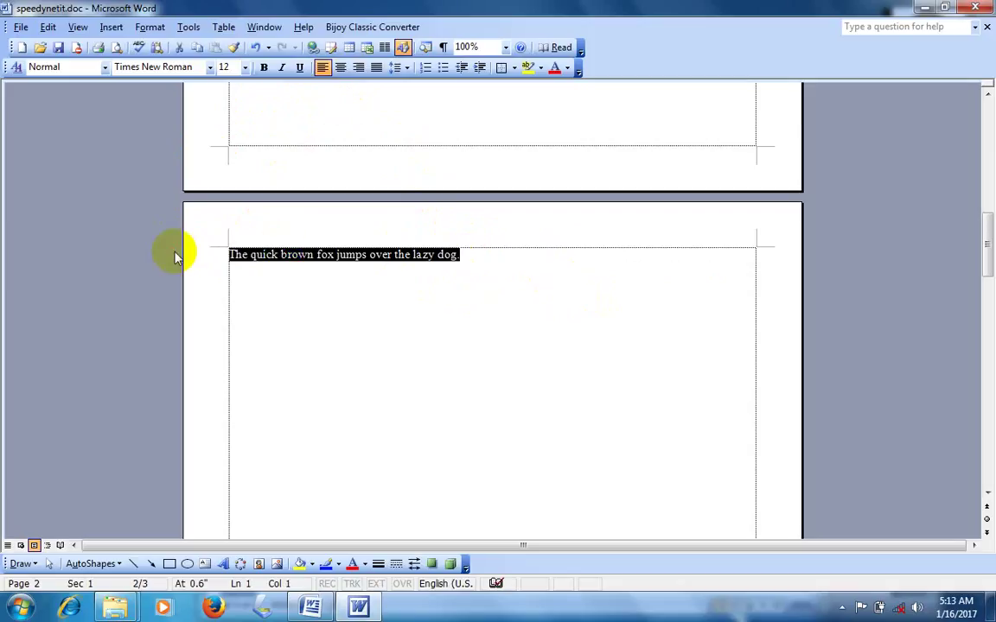
pyautogui.click(474, 265)
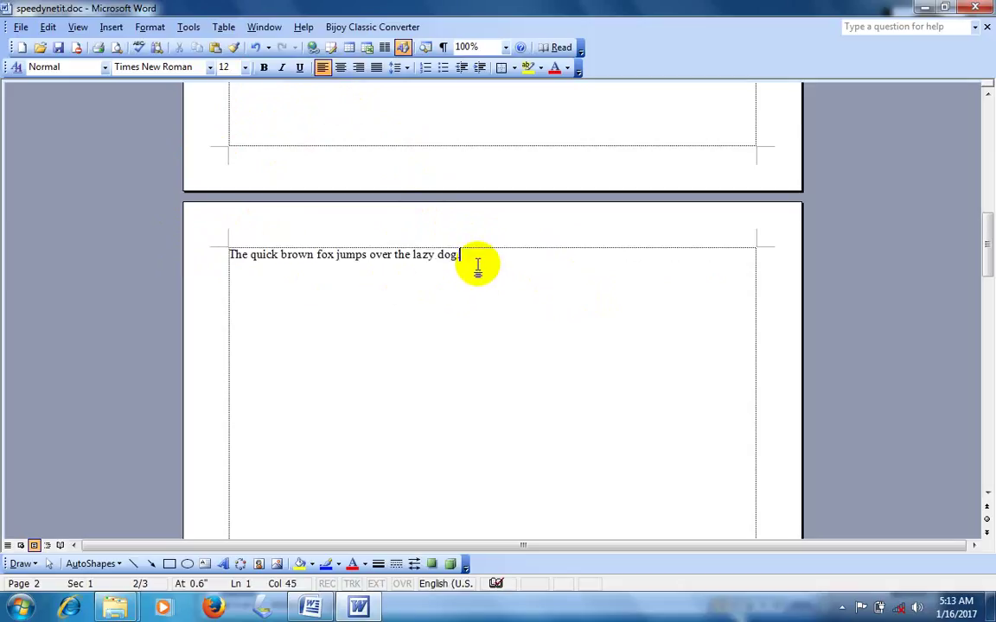
pyautogui.hotkey('ctrl', 'v')
pyautogui.hotkey('ctrl', 'v')
pyautogui.hotkey('ctrl', 'v')
pyautogui.hotkey('ctrl', 'v')
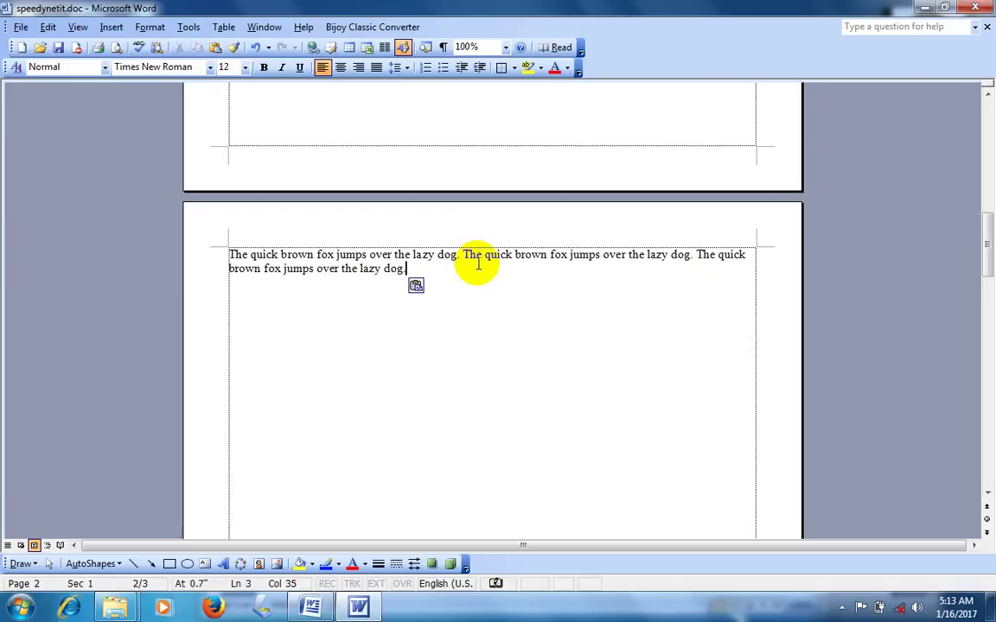
pyautogui.hotkey('ctrl', 'v')
pyautogui.hotkey('ctrl', 'v')
pyautogui.hotkey('ctrl', 'v')
pyautogui.hotkey('ctrl', 'v')
pyautogui.hotkey('ctrl', 'v')
pyautogui.hotkey('ctrl', 'v')
pyautogui.hotkey('ctrl', 'v')
pyautogui.hotkey('ctrl', 'v')
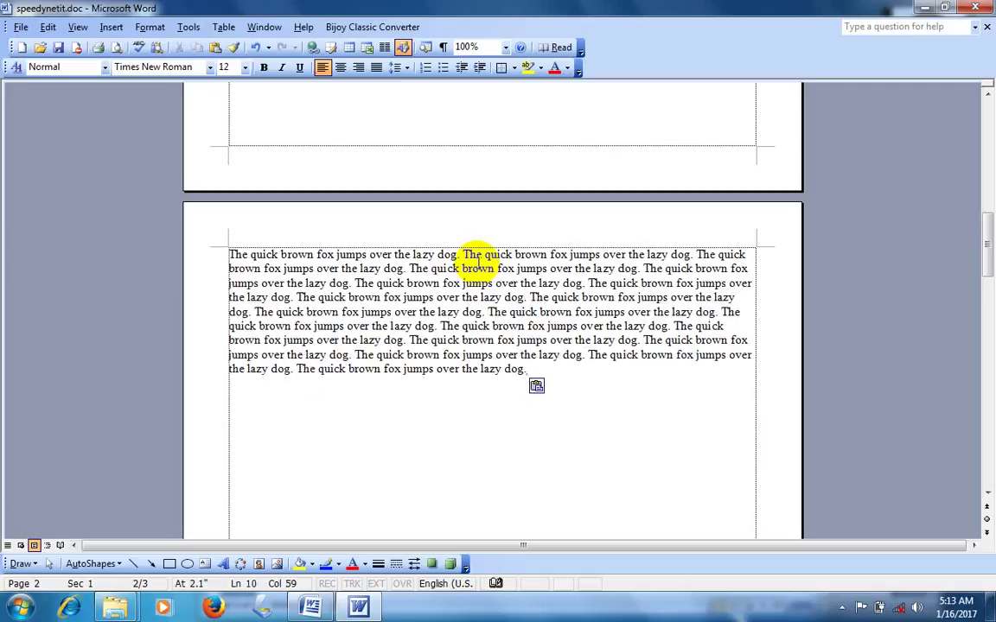
pyautogui.hotkey('ctrl', 'v')
pyautogui.hotkey('ctrl', 'v')
pyautogui.hotkey('ctrl', 'v')
pyautogui.hotkey('ctrl', 'v')
pyautogui.hotkey('ctrl', 'v')
pyautogui.hotkey('ctrl', 'v')
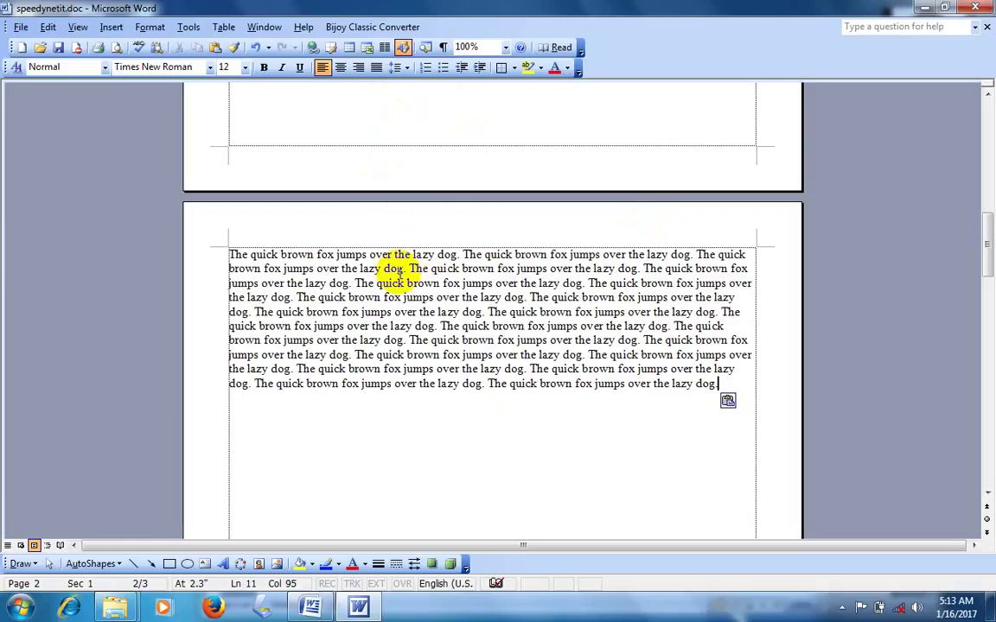
# Justify the whole paragraph of repeated sentences on page 2 and check its even edges
pyautogui.moveTo(227, 253); pyautogui.dragTo(592, 354)
pyautogui.click(585, 368)
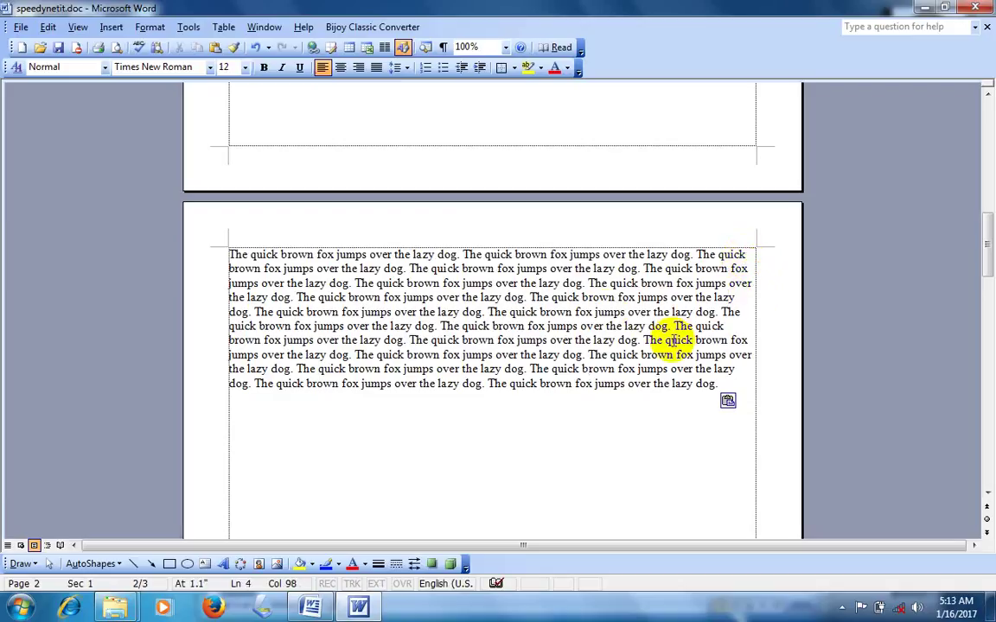
pyautogui.moveTo(226, 255); pyautogui.dragTo(722, 383)
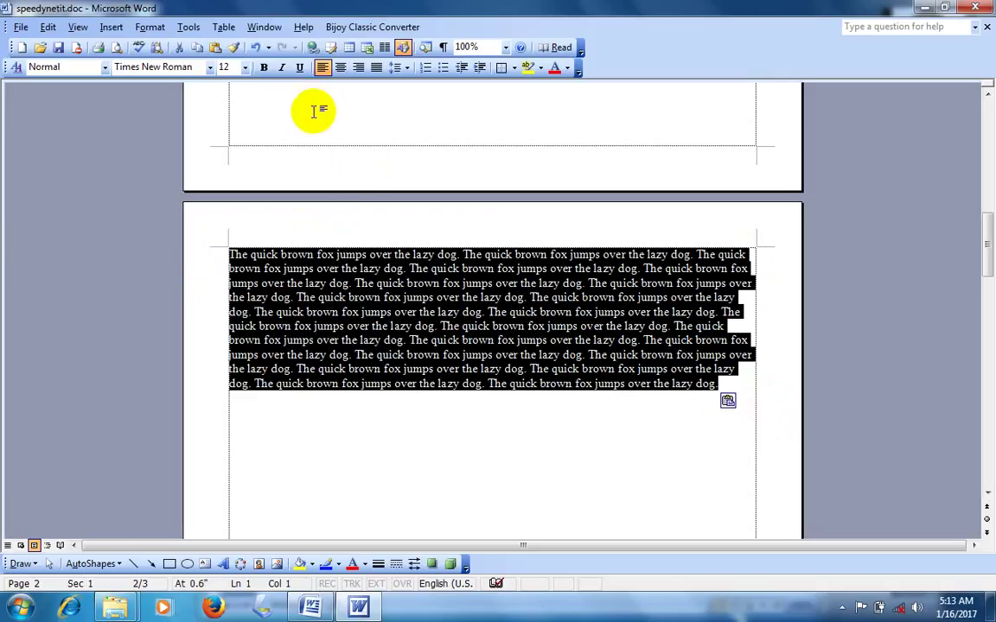
pyautogui.click(377, 69)
pyautogui.moveTo(232, 252); pyautogui.dragTo(263, 340)
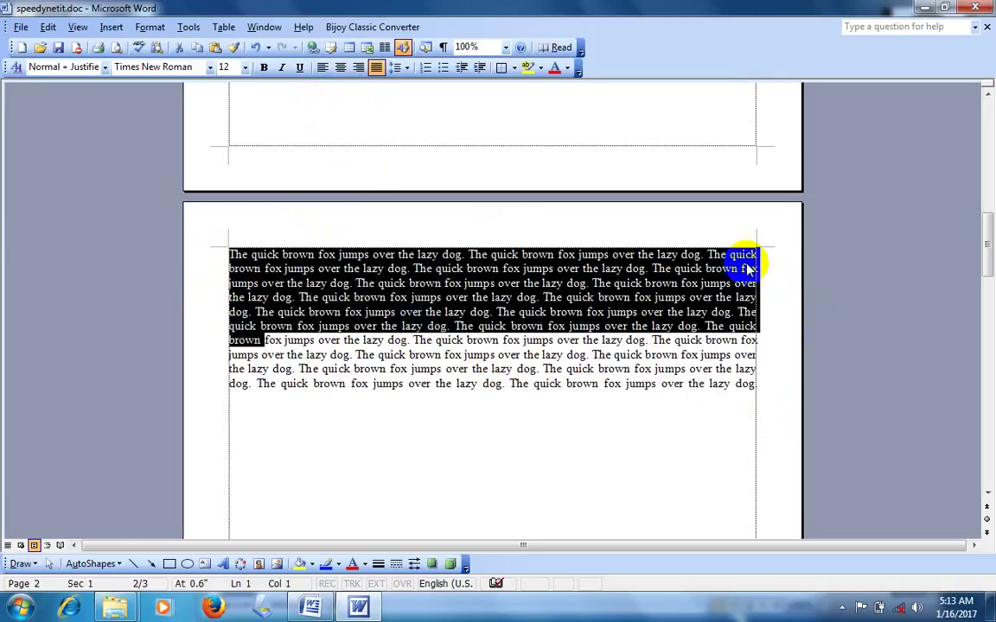
pyautogui.scroll(3, 583, 327)
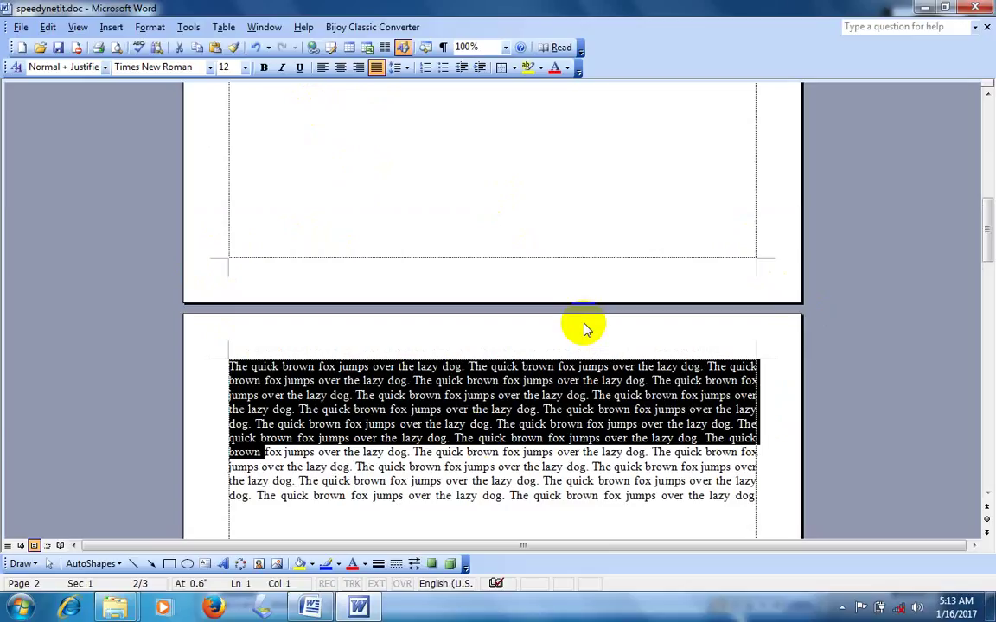
pyautogui.click(444, 423)
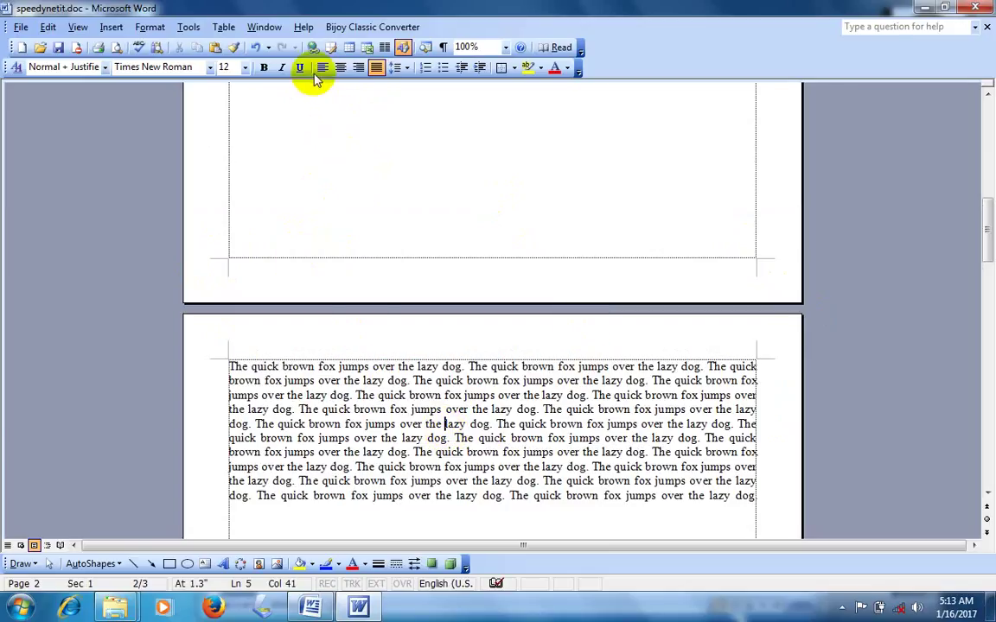
# Switch to speedynet1.docx in Word 2007, move its window higher, and set the sentence's font size to 20
pyautogui.scroll(3, 323, 367)
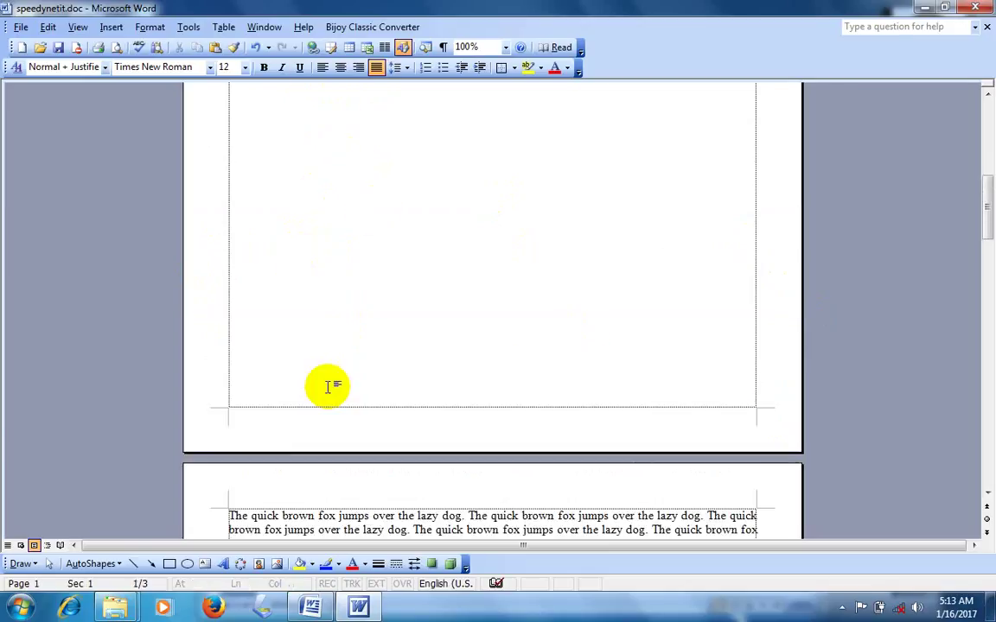
pyautogui.click(334, 610)
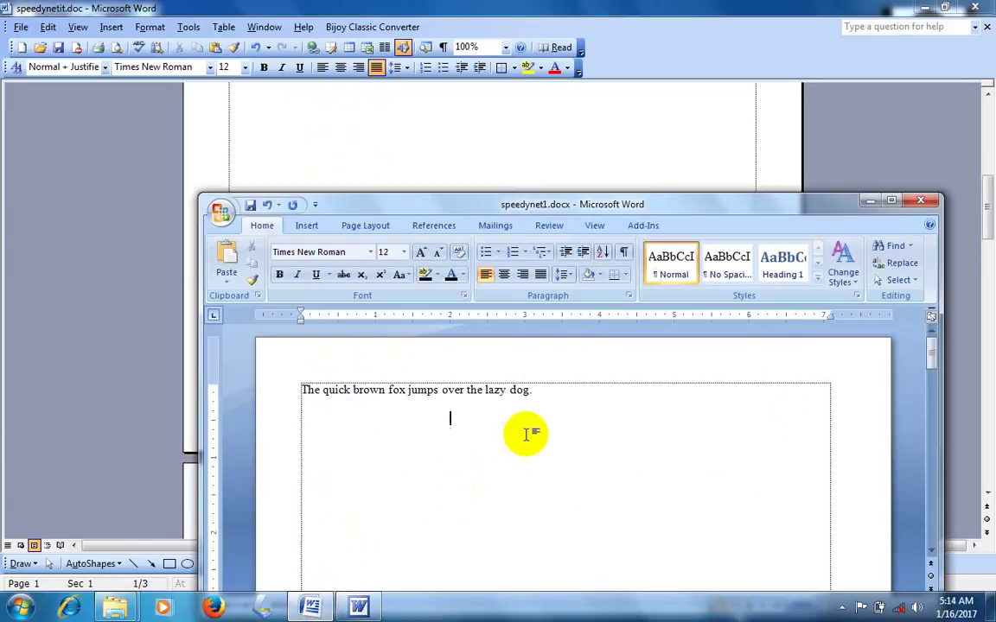
pyautogui.click(493, 211)
pyautogui.moveTo(493, 211); pyautogui.dragTo(479, 131)
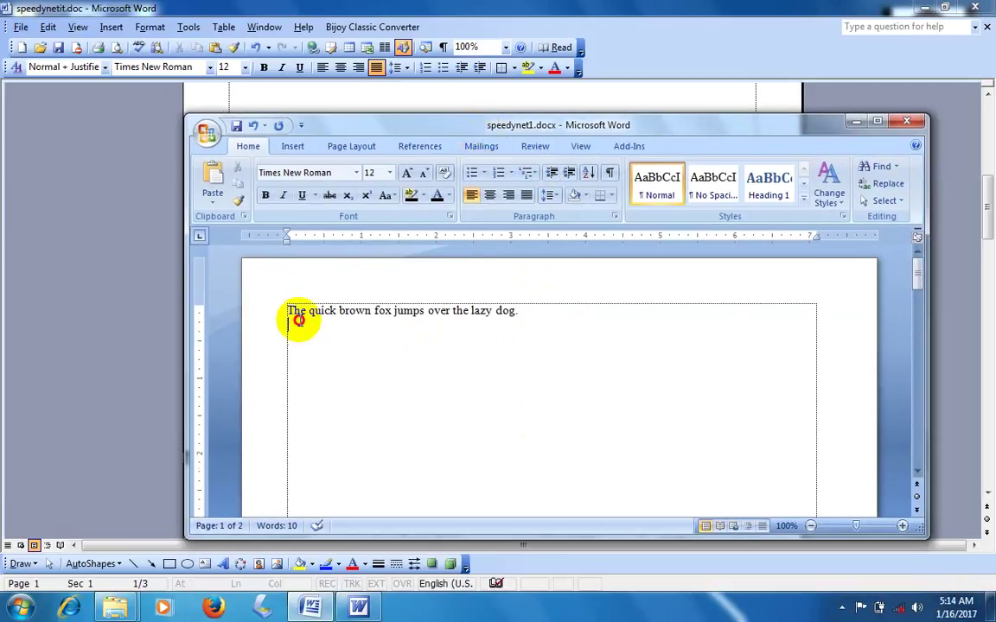
pyautogui.moveTo(288, 316); pyautogui.dragTo(620, 313)
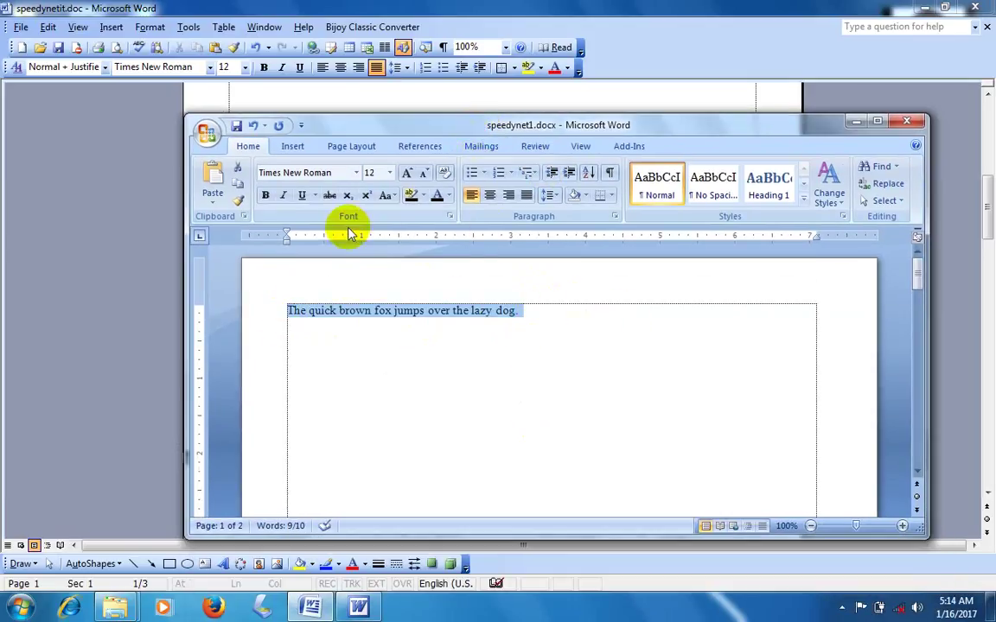
pyautogui.click(389, 172)
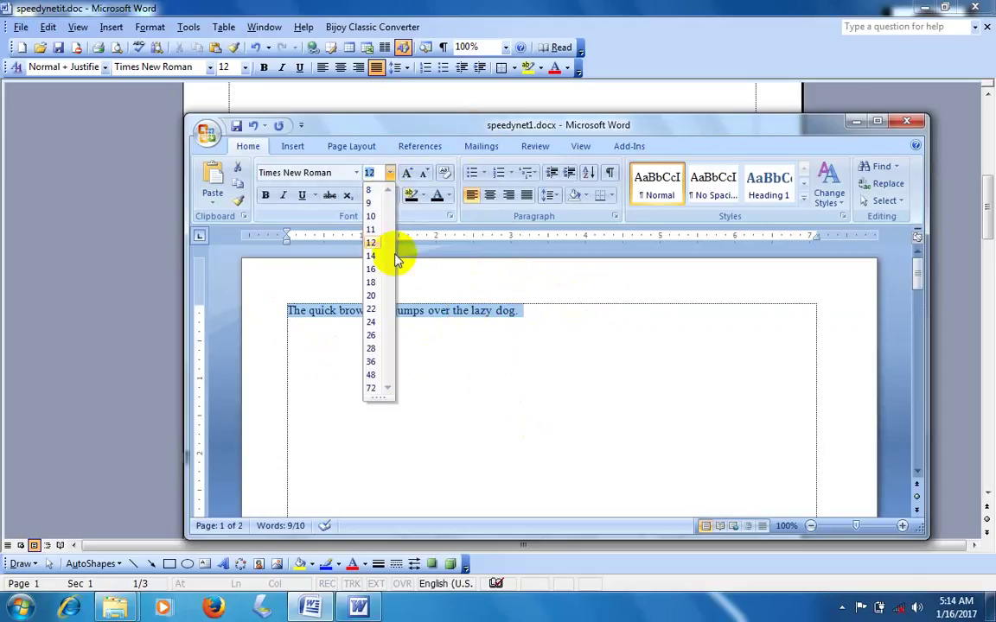
pyautogui.click(371, 297)
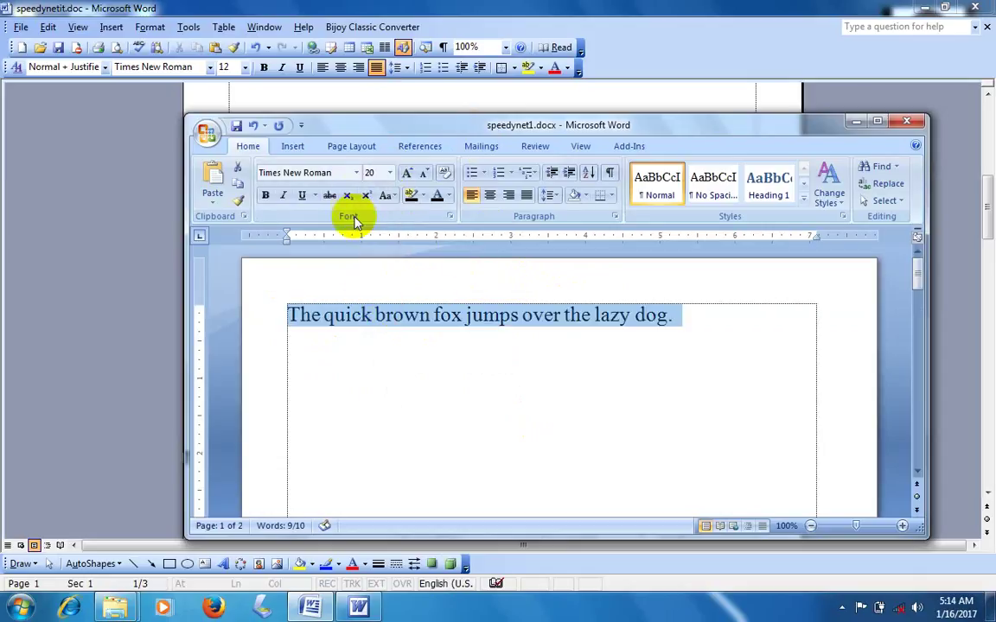
# Preview fonts on the speedynet1.docx sentence, then change the page 1 sentence in speedynetit.doc to the Aparajita font
pyautogui.click(355, 173)
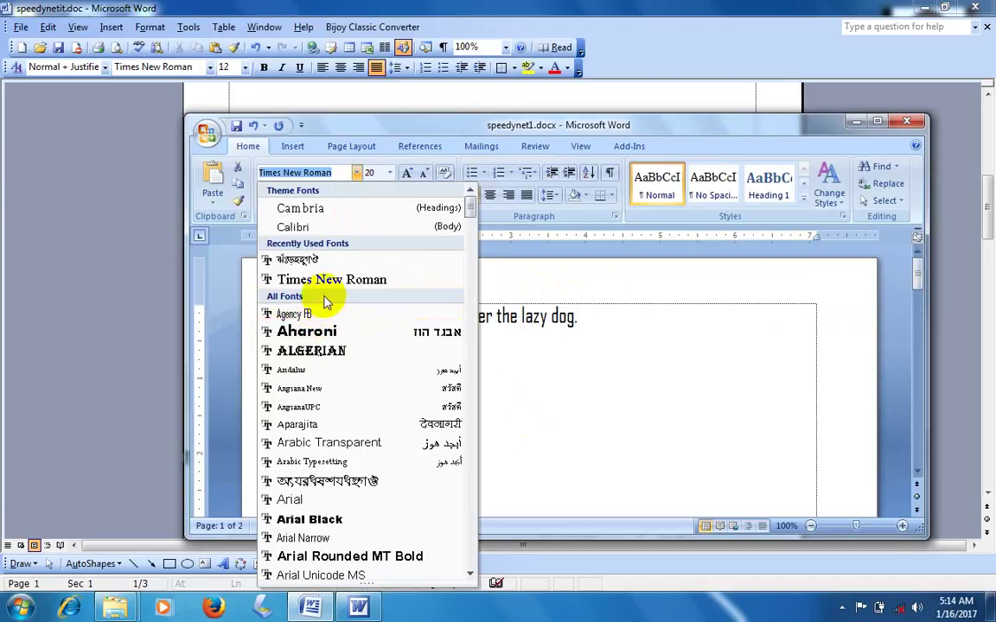
pyautogui.click(340, 98)
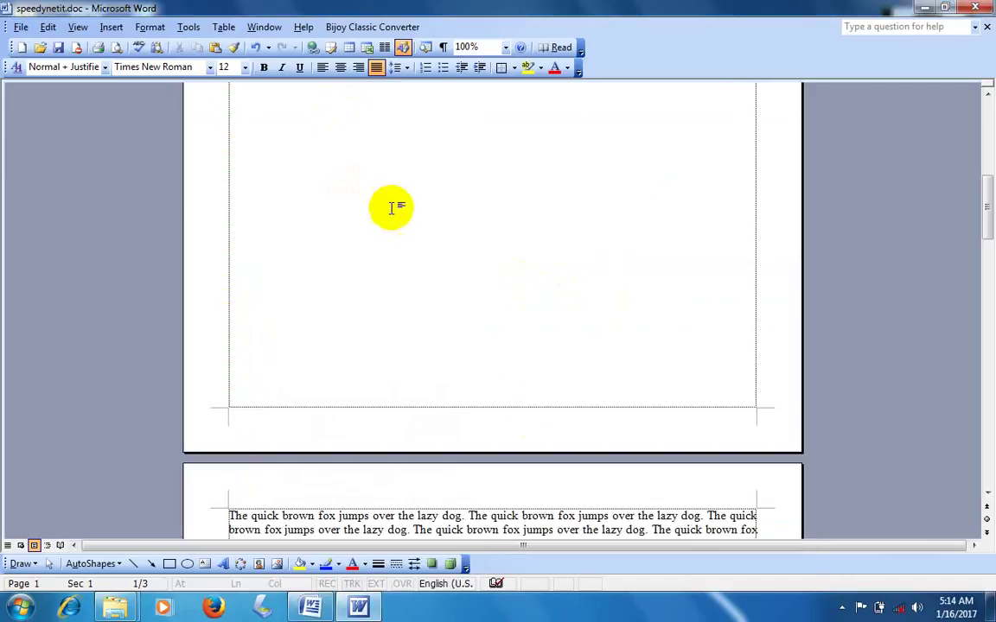
pyautogui.scroll(10, 393, 212)
pyautogui.moveTo(462, 147); pyautogui.dragTo(200, 149)
pyautogui.hotkey('ctrl', 'l')
pyautogui.click(209, 68)
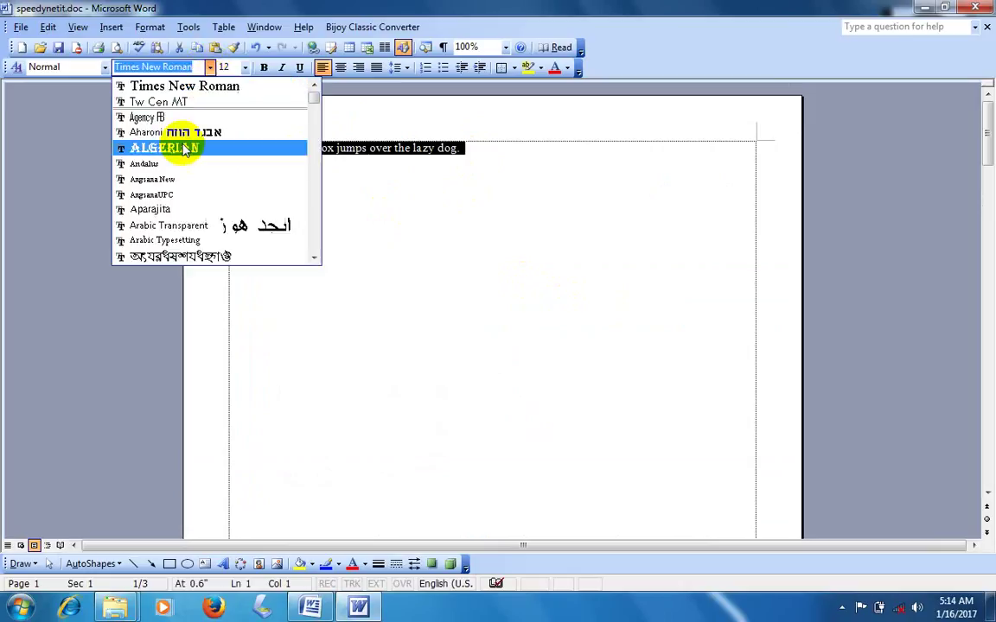
pyautogui.click(159, 211)
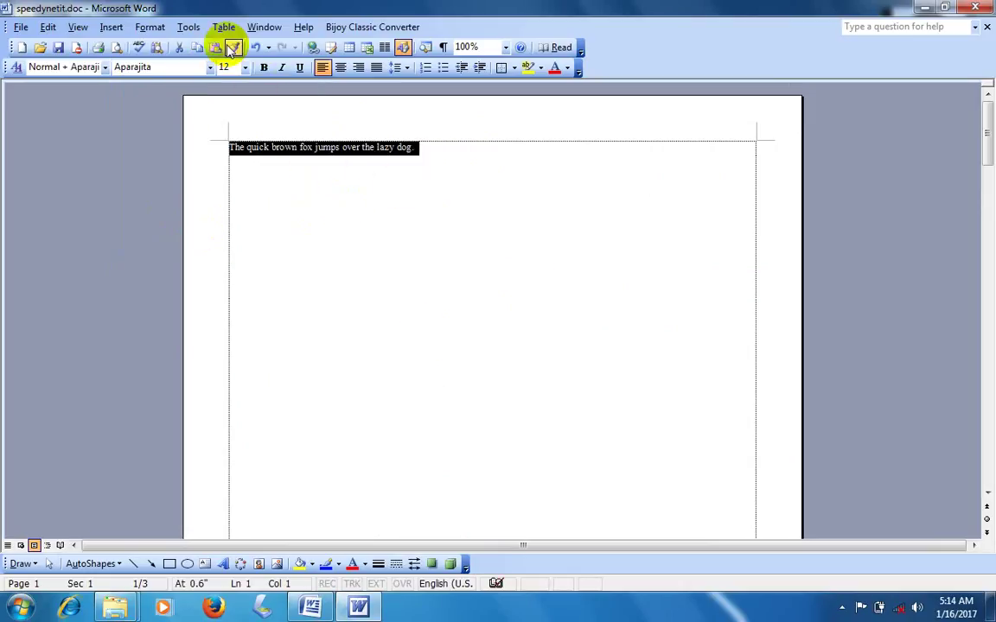
# Return to speedynet1.docx and look through the available fonts without changing the sentence
pyautogui.click(310, 607)
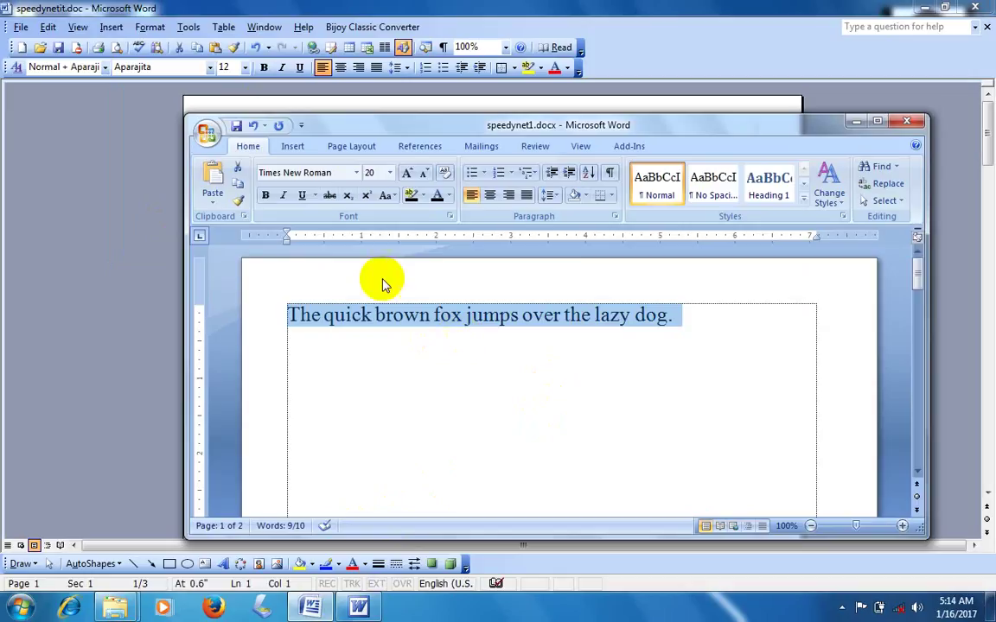
pyautogui.click(357, 174)
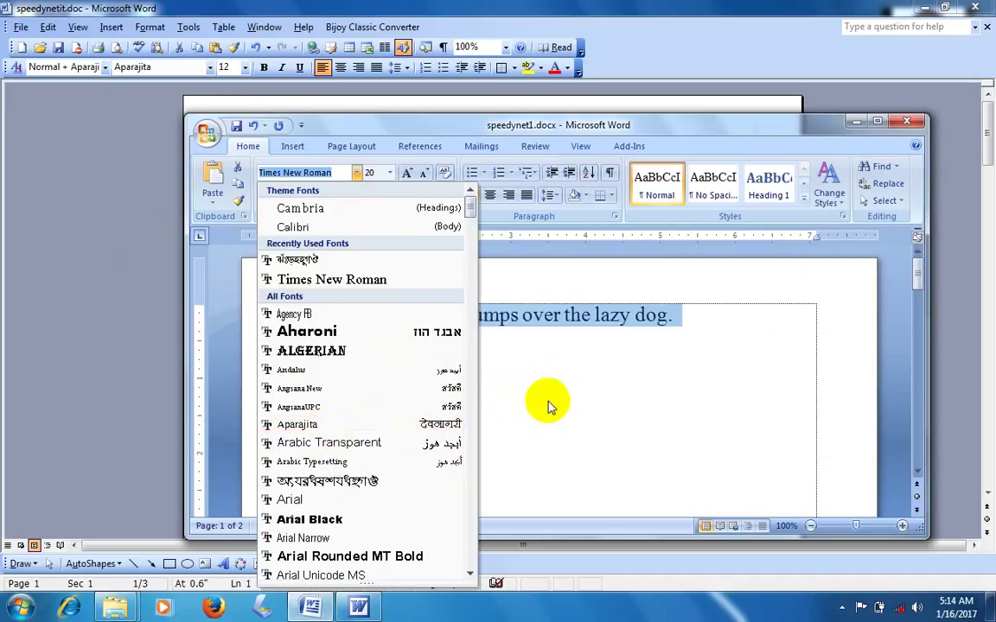
pyautogui.click(572, 391)
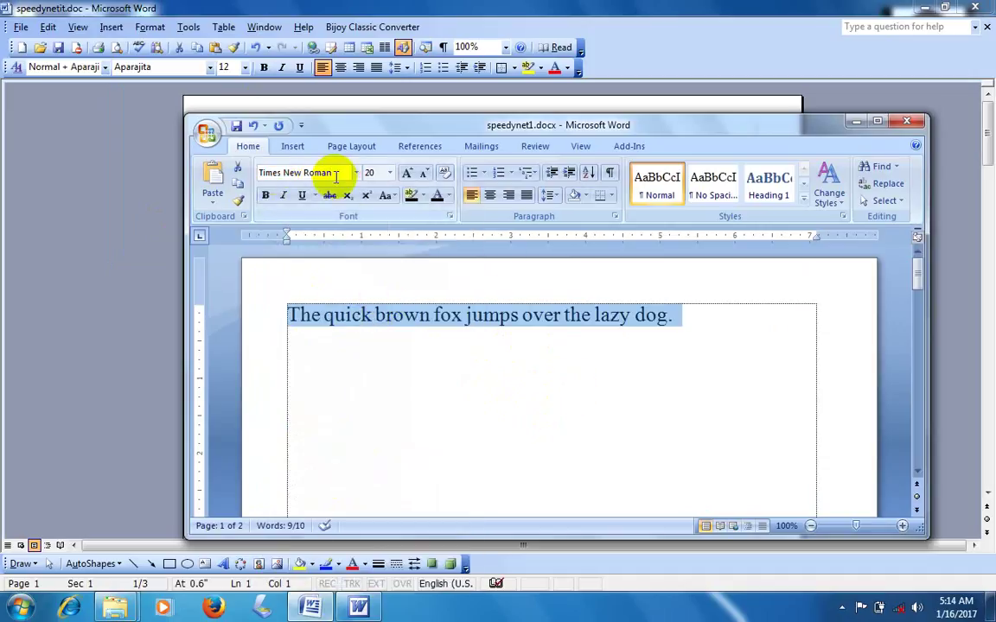
# Try bold, italic and underline on the sentence and remove all three again
pyautogui.click(267, 196)
pyautogui.click(284, 197)
pyautogui.click(308, 202)
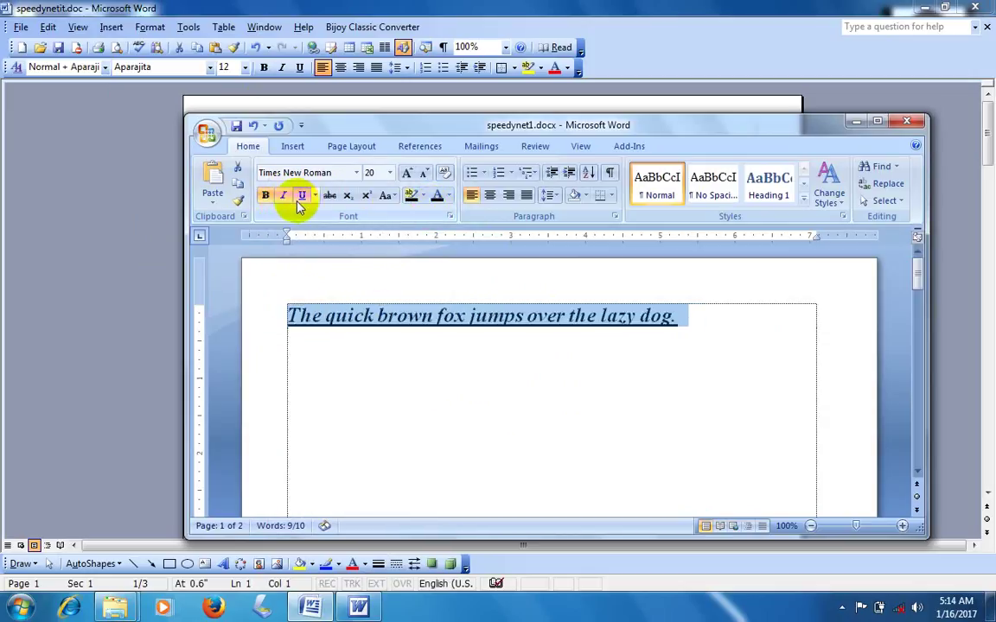
pyautogui.click(303, 198)
pyautogui.click(282, 196)
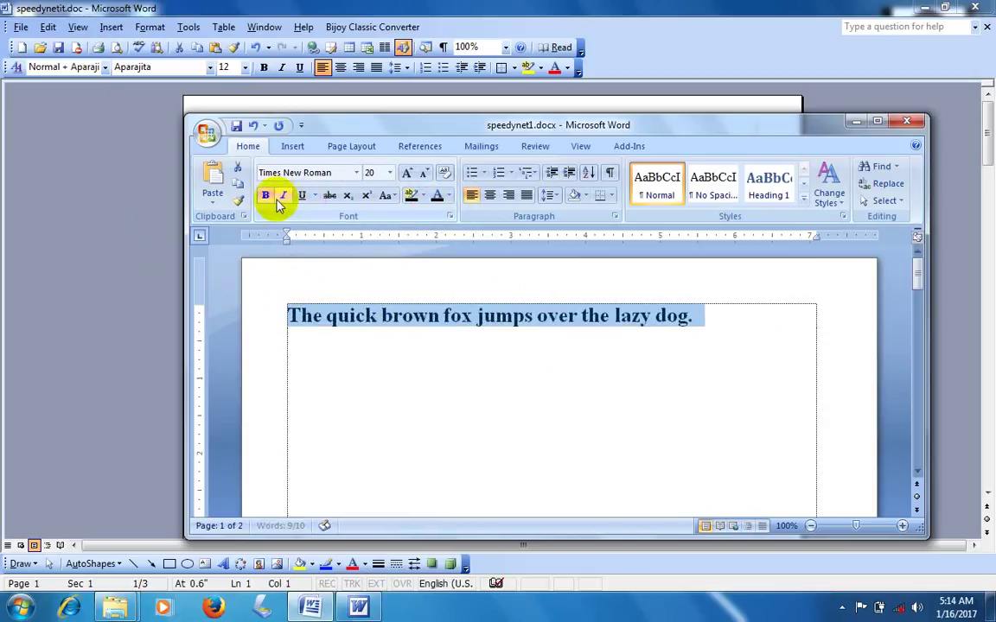
pyautogui.click(266, 196)
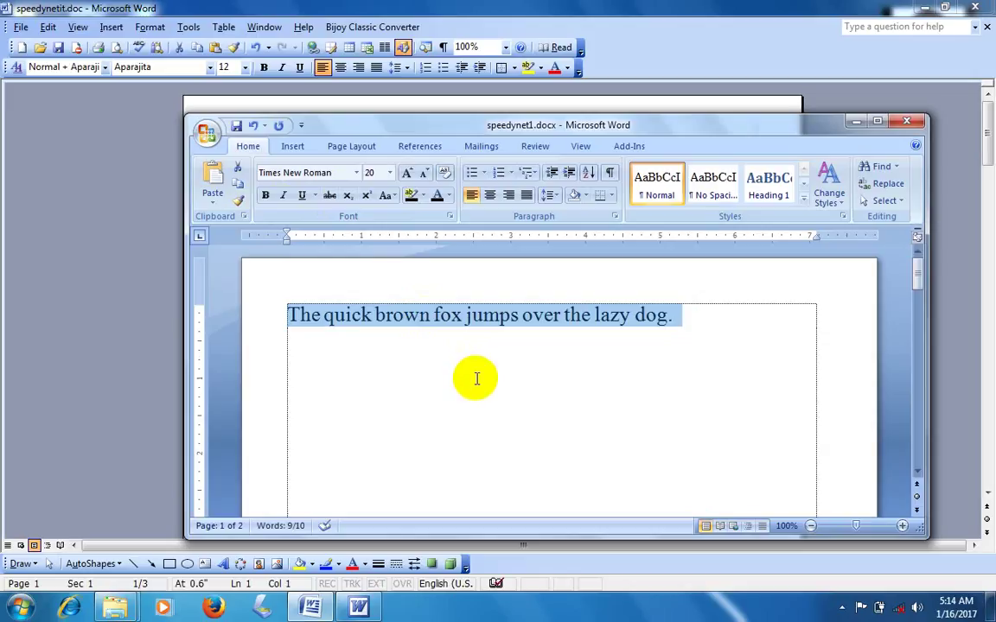
# Try a red font color on the sentence and return it to Automatic
pyautogui.click(449, 197)
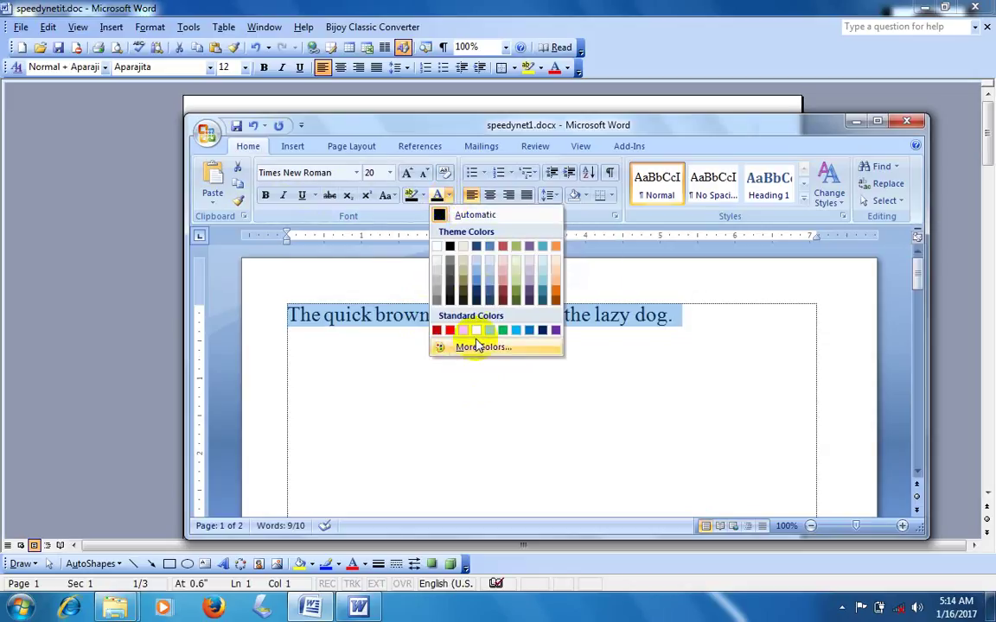
pyautogui.click(449, 332)
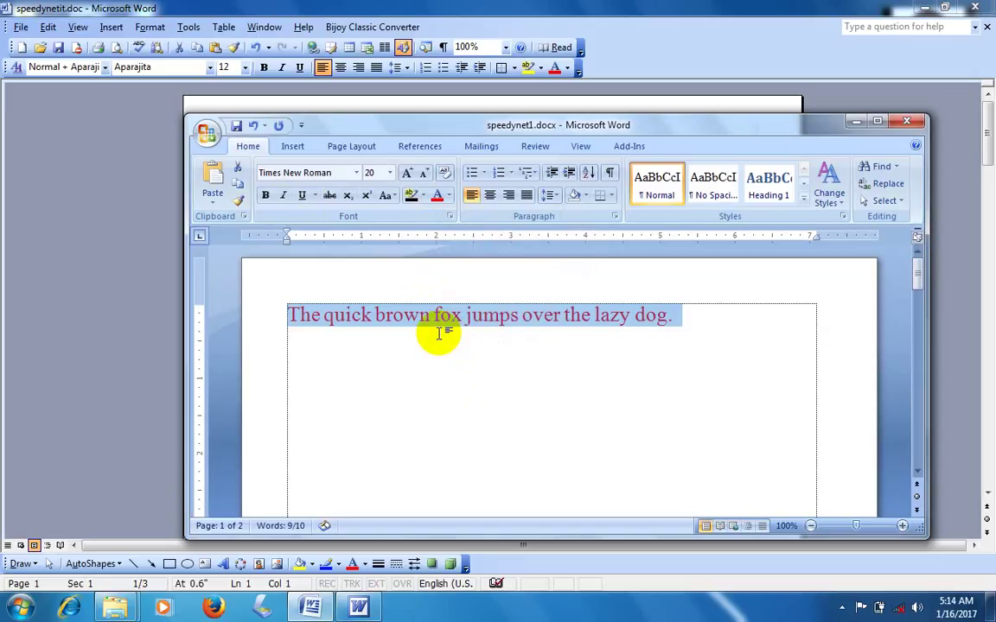
pyautogui.click(448, 196)
pyautogui.click(459, 221)
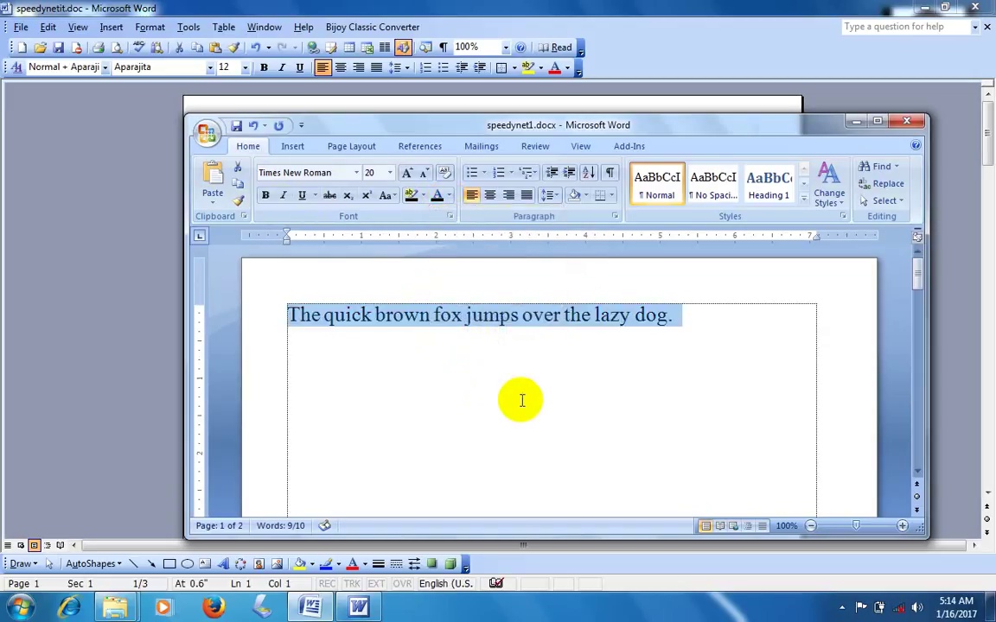
# Try center and right alignment on the speedynet1.docx sentence, return it to left alignment, and deselect it
pyautogui.click(489, 195)
pyautogui.click(508, 195)
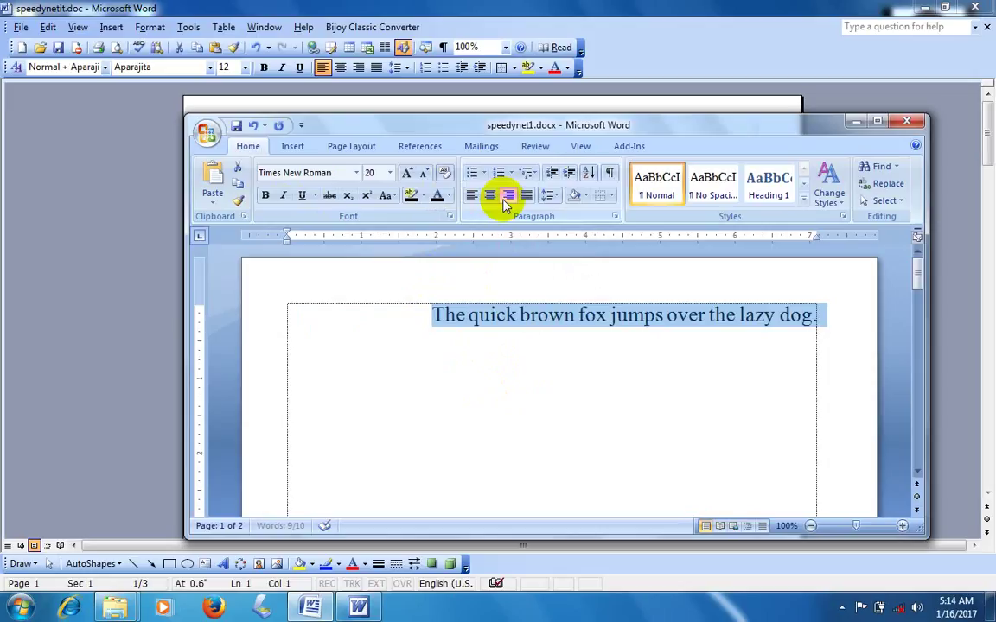
pyautogui.click(472, 195)
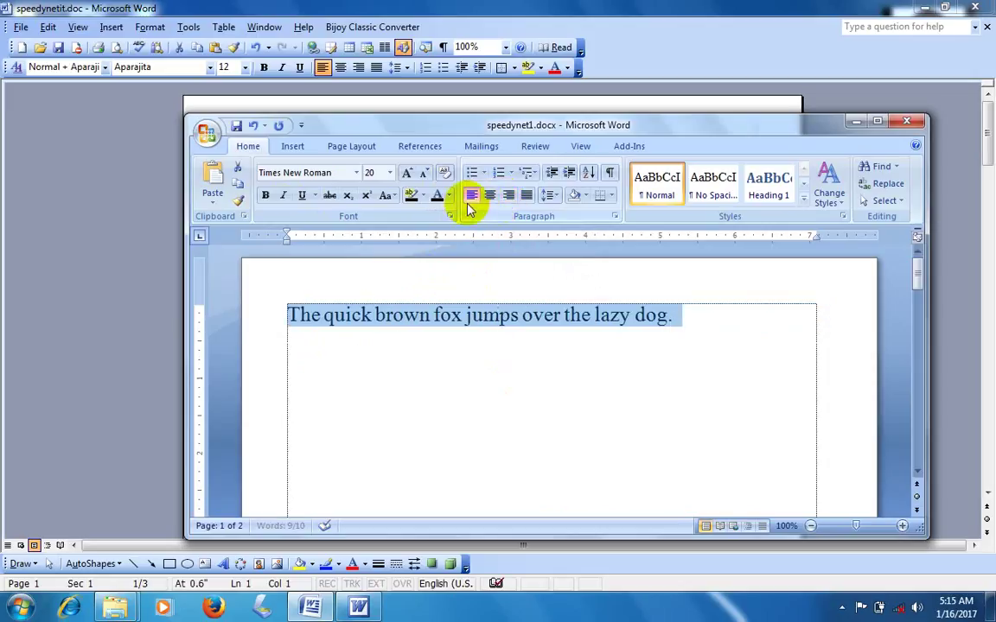
pyautogui.click(524, 285)
pyautogui.click(519, 276)
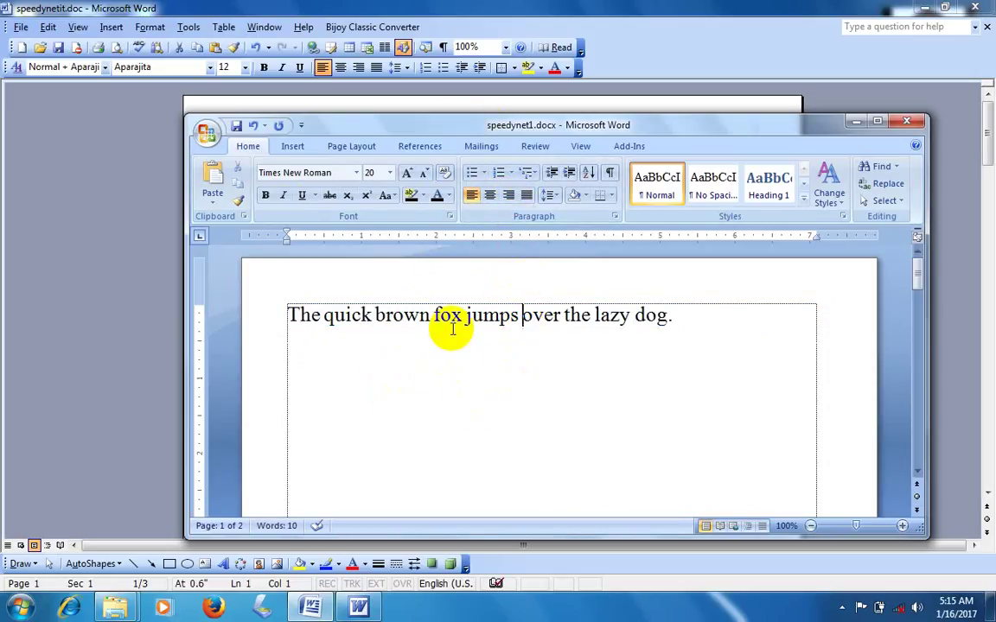
pyautogui.click(392, 369)
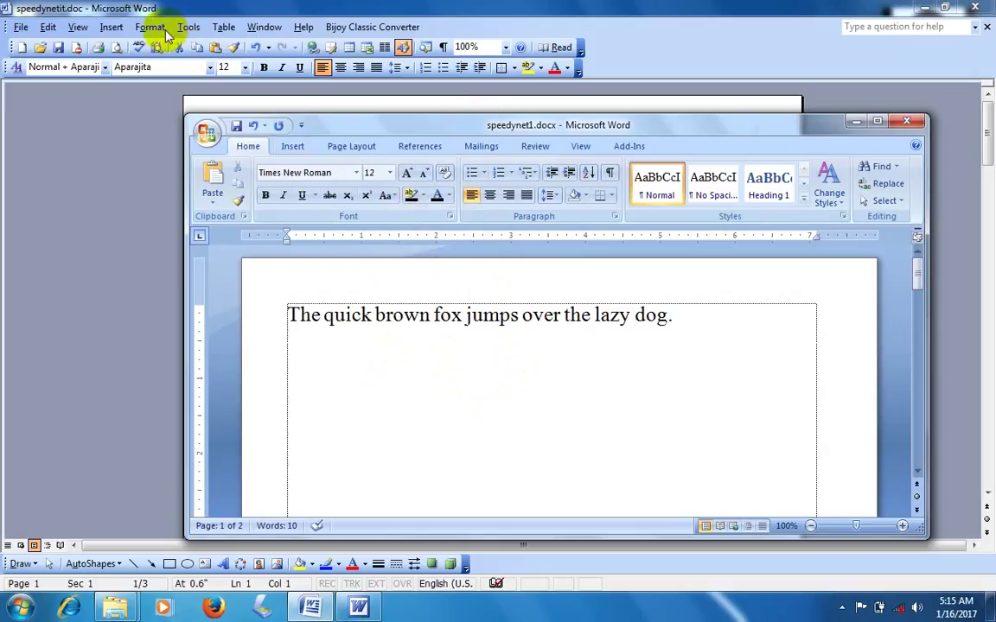
# Underline the whole sentence in speedynet1.docx with a red underline color
pyautogui.click(206, 315)
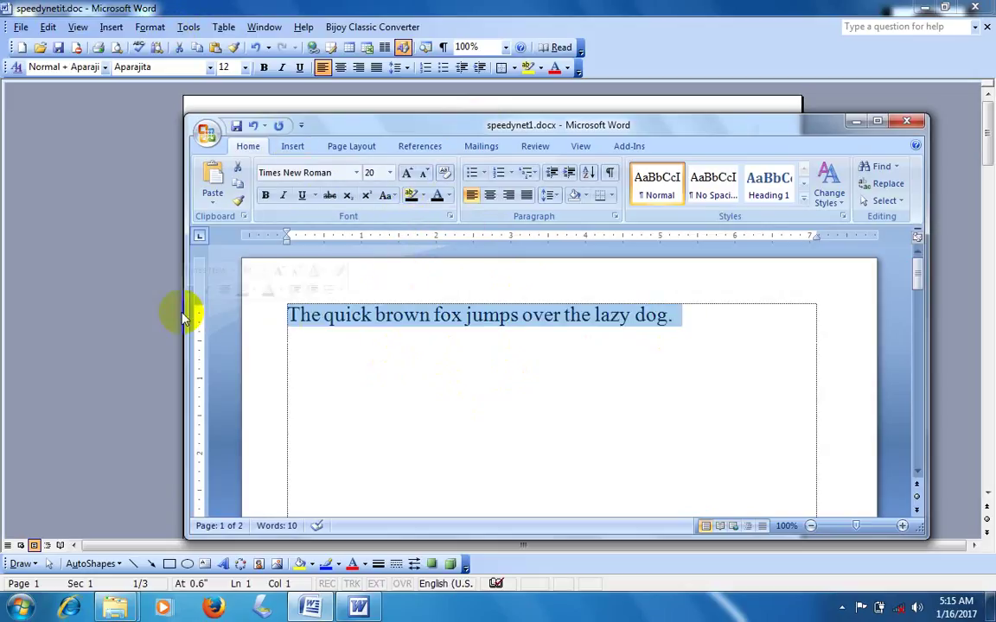
pyautogui.click(316, 198)
pyautogui.moveTo(354, 400)
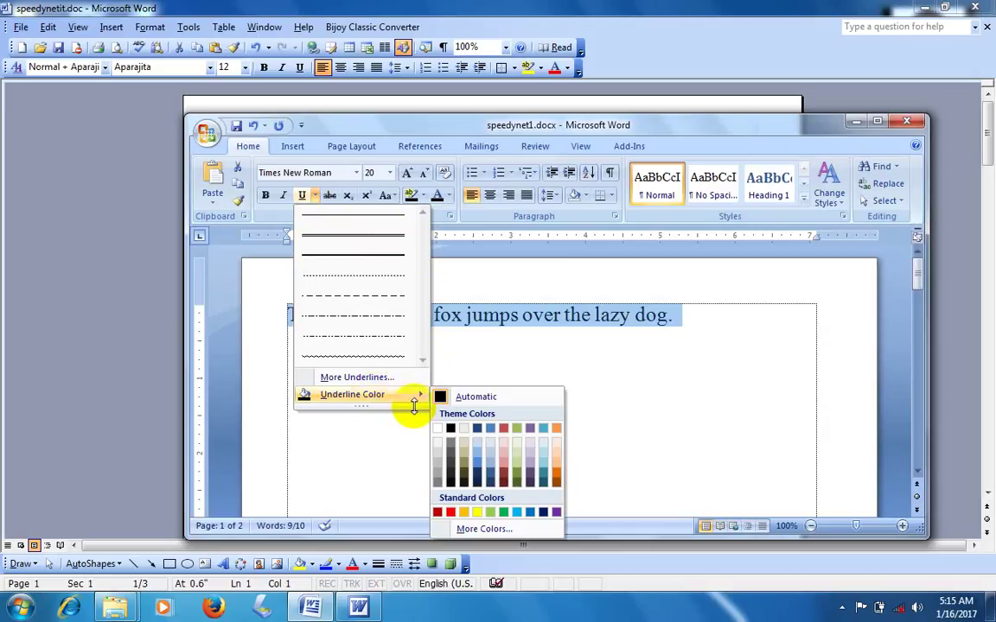
pyautogui.click(451, 519)
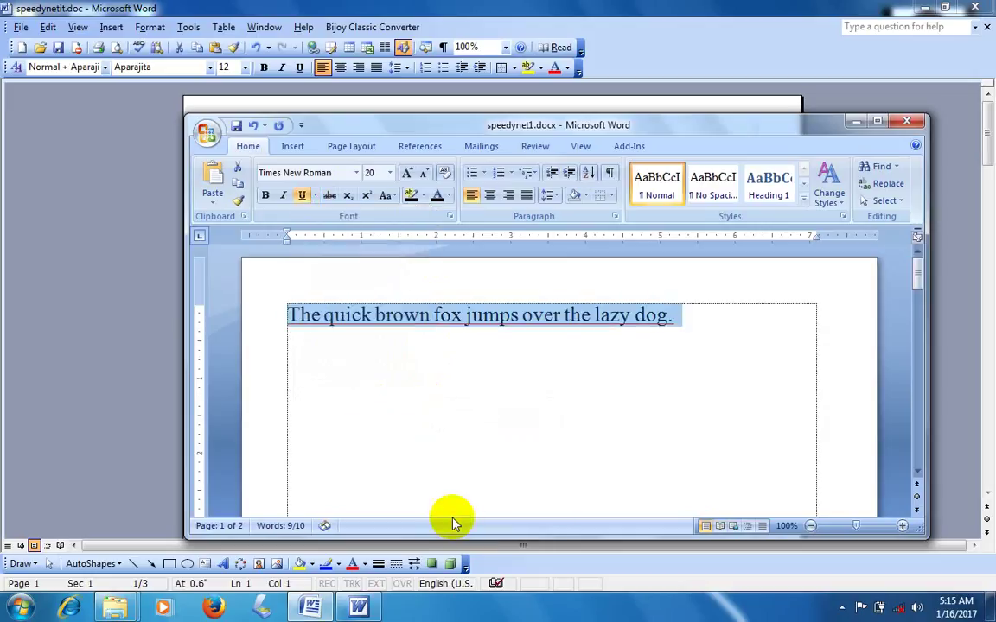
pyautogui.click(450, 407)
# Reset the sentence's underline color to Automatic and remove its underline
pyautogui.moveTo(691, 320); pyautogui.dragTo(122, 323)
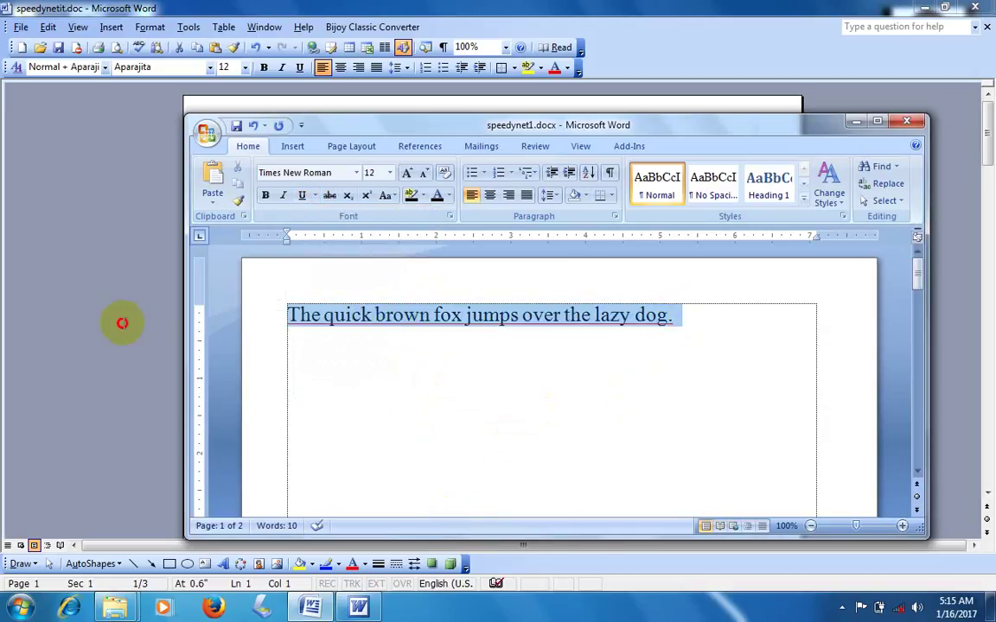
pyautogui.click(315, 196)
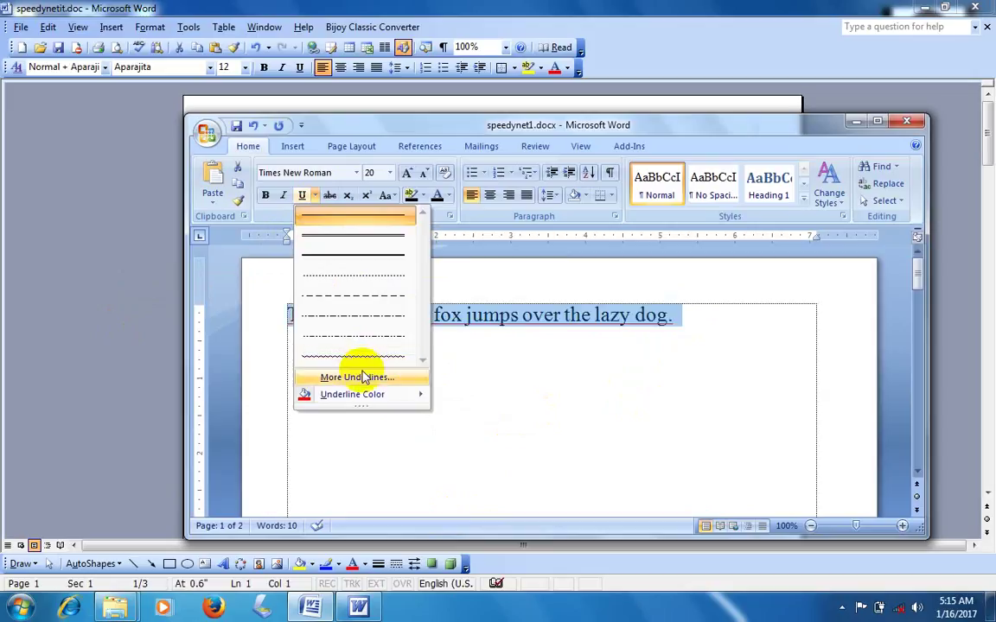
pyautogui.moveTo(398, 395)
pyautogui.click(453, 400)
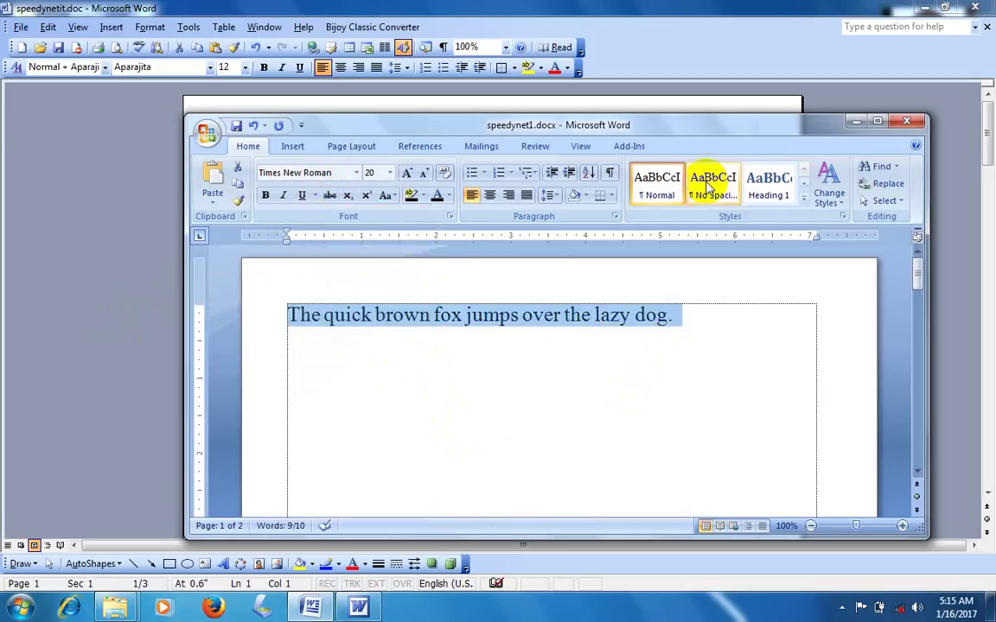
# Minimize both document windows to reach the desktop and show the hidden notification icons
pyautogui.click(857, 124)
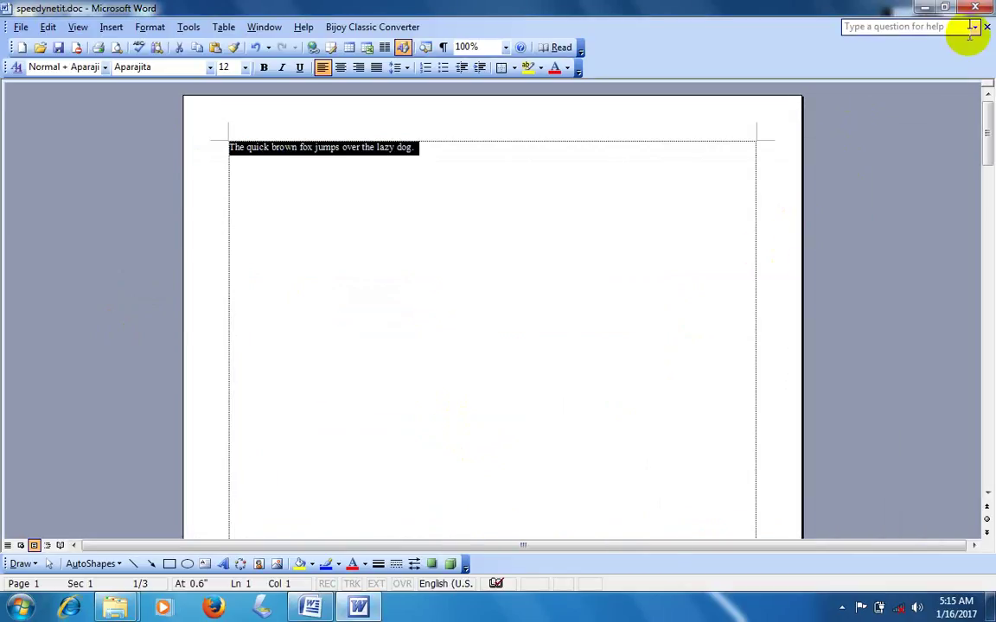
pyautogui.click(924, 8)
pyautogui.click(843, 609)
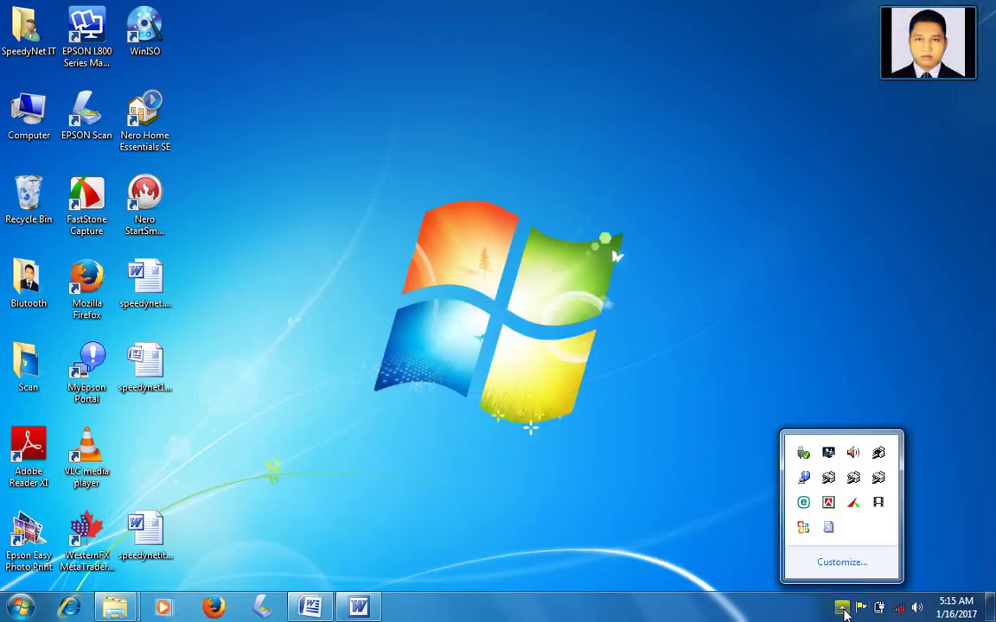